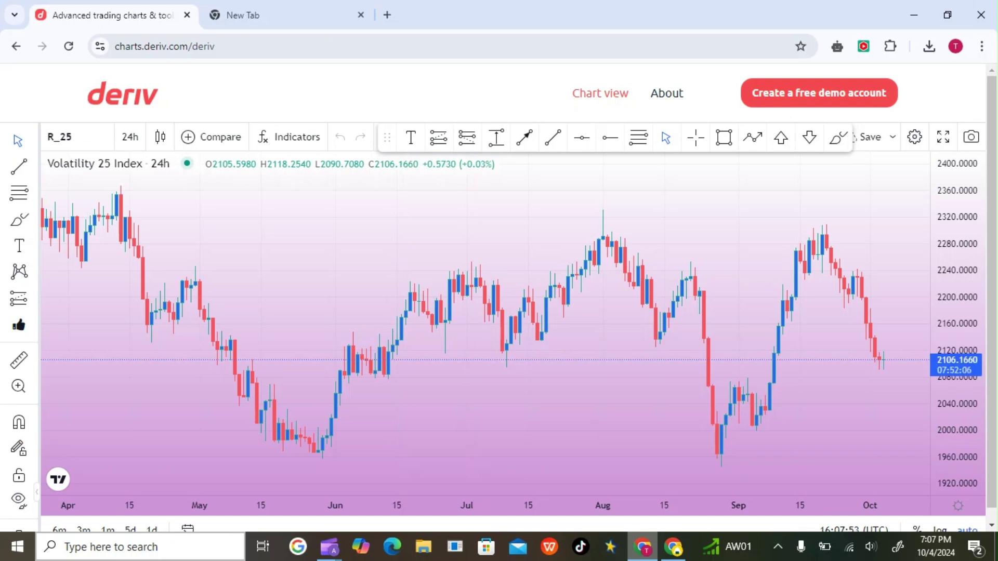
Switch to the empty browser tab and search Google for "deriv login".
key(ctrl+Tab)
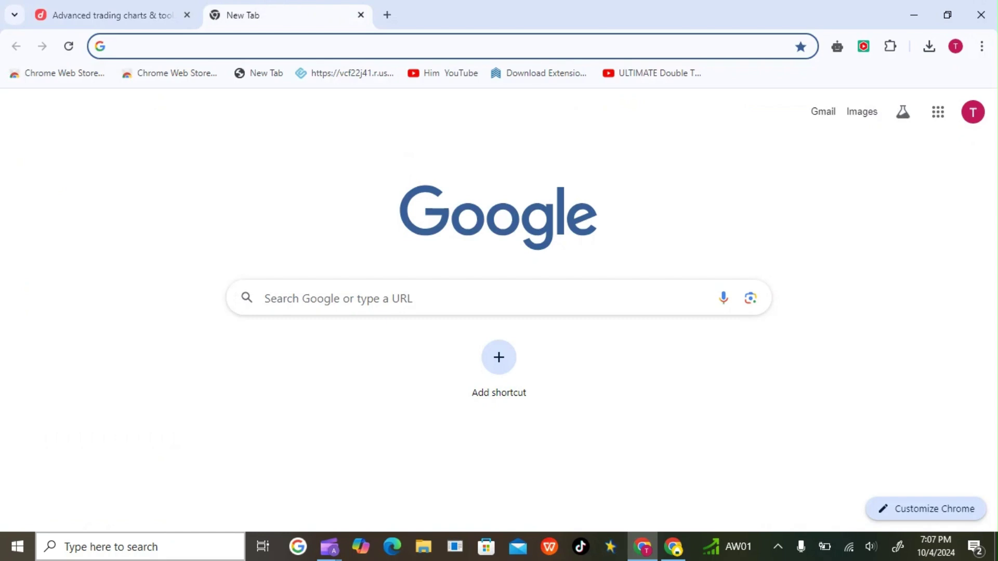
click(285, 299)
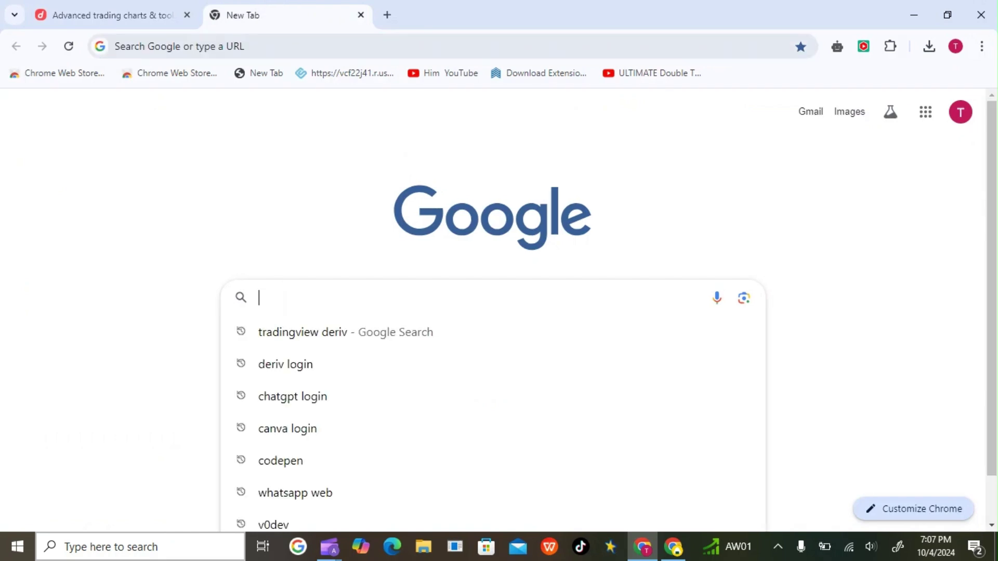
click(285, 364)
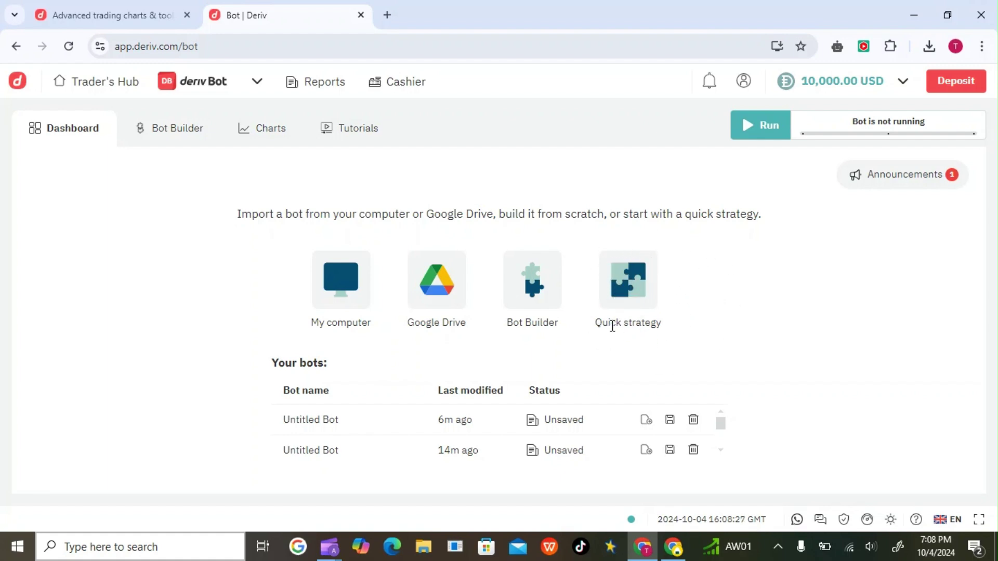
Open the Quick Strategy setup, browse the strategy templates and choose the 1-3-2-6 template.
click(643, 283)
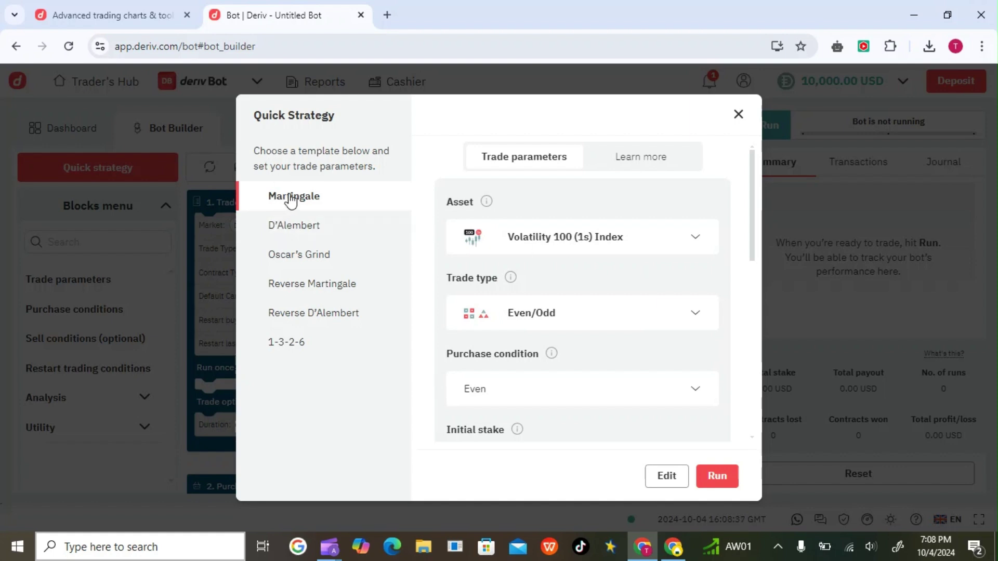
click(307, 236)
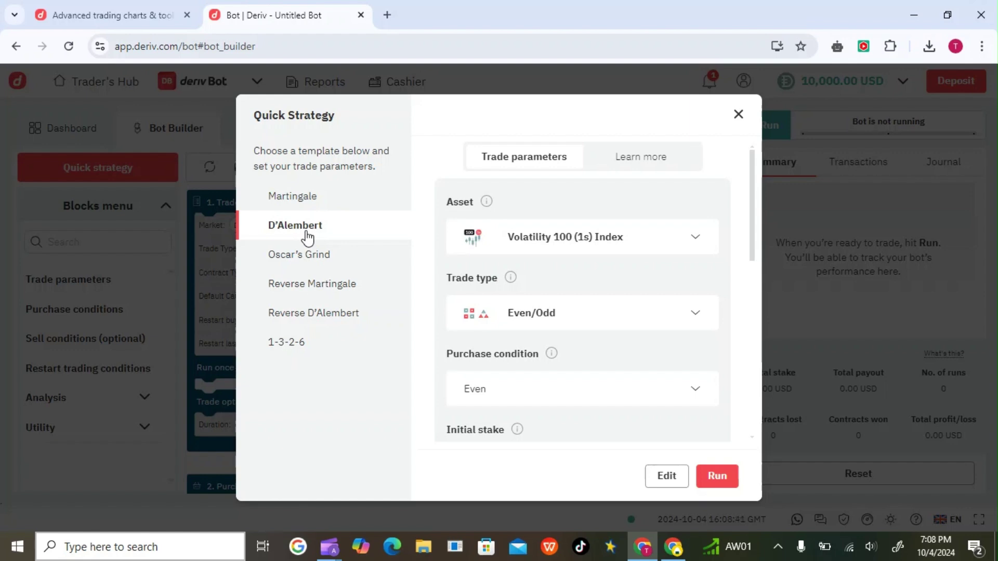
click(294, 258)
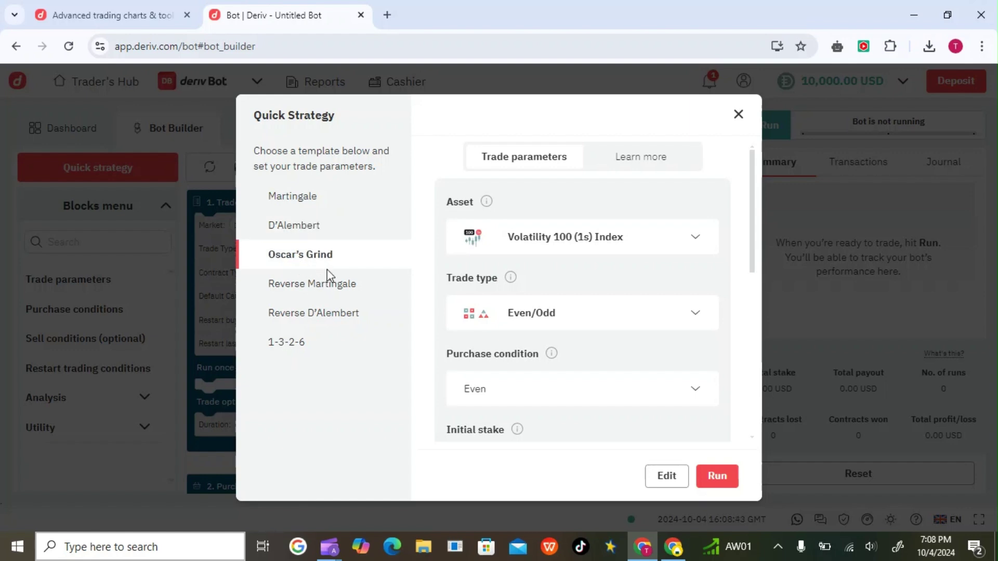
click(327, 292)
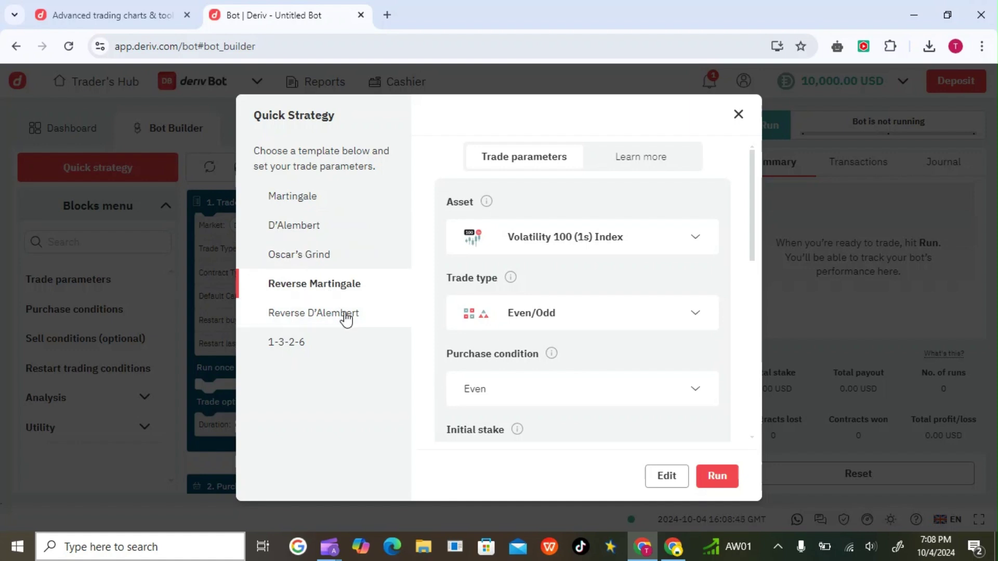
click(310, 322)
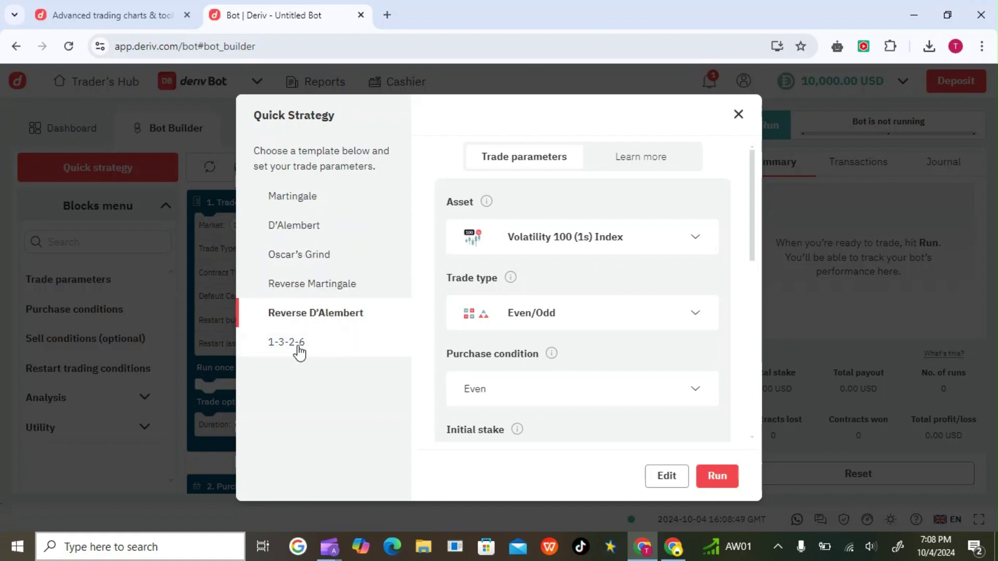
click(306, 348)
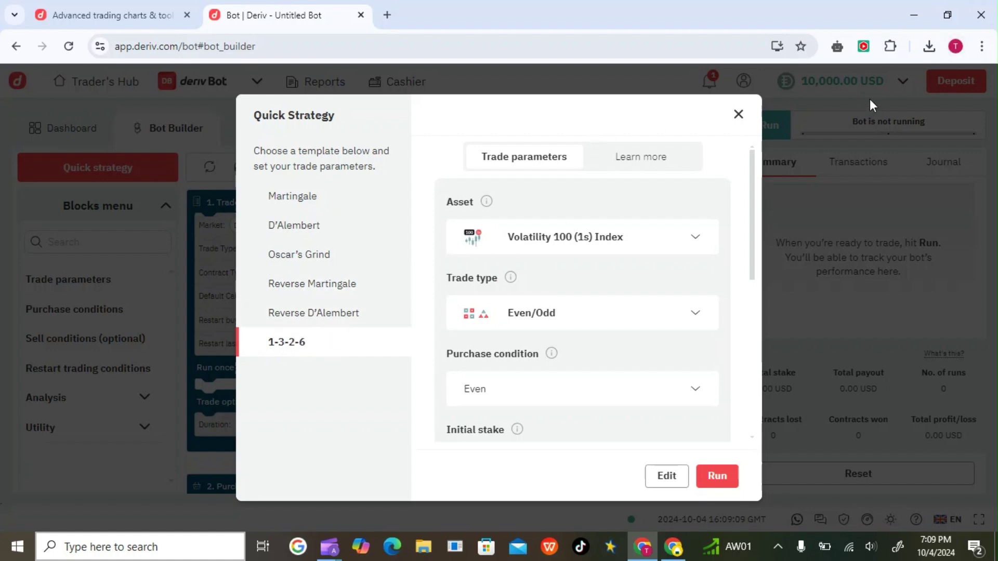
Set the strategy's asset to Volatility 75 Index.
click(666, 238)
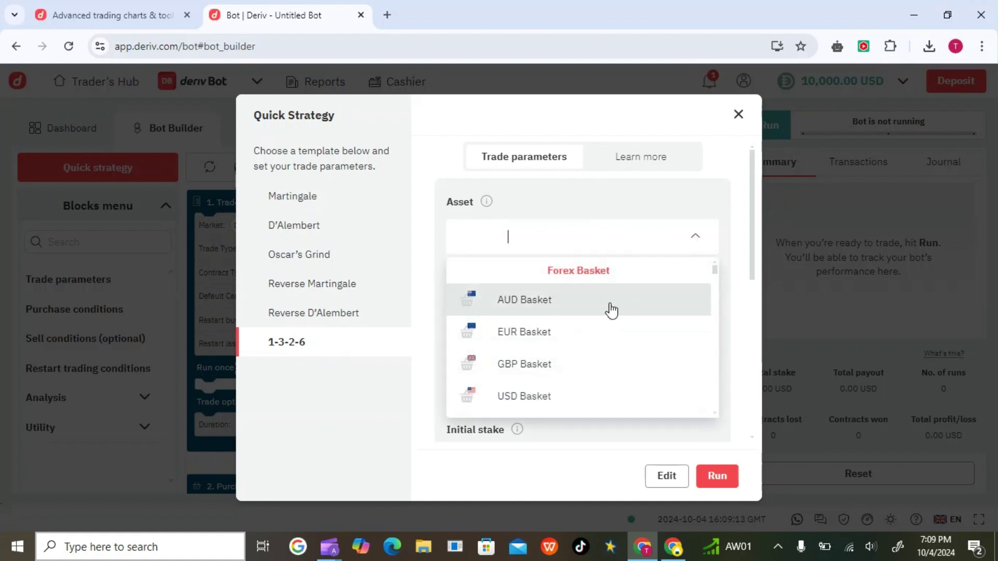
scroll(626, 310, down, 15)
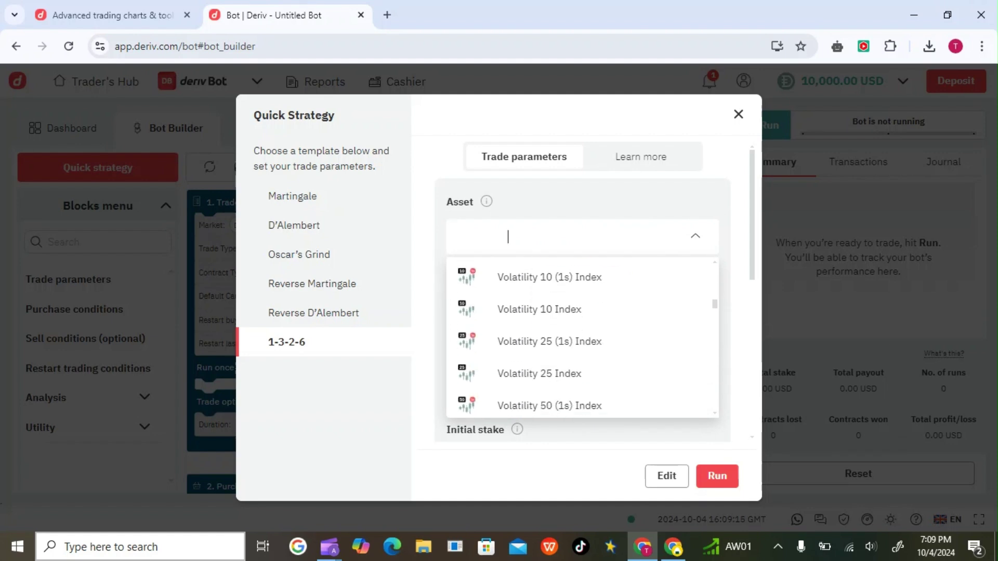
scroll(583, 314, up, 8)
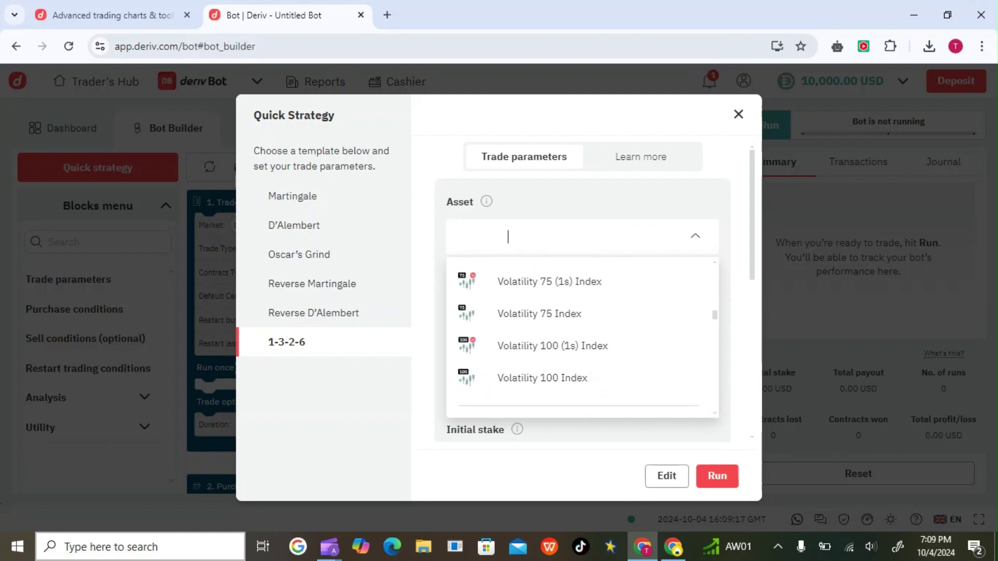
click(572, 314)
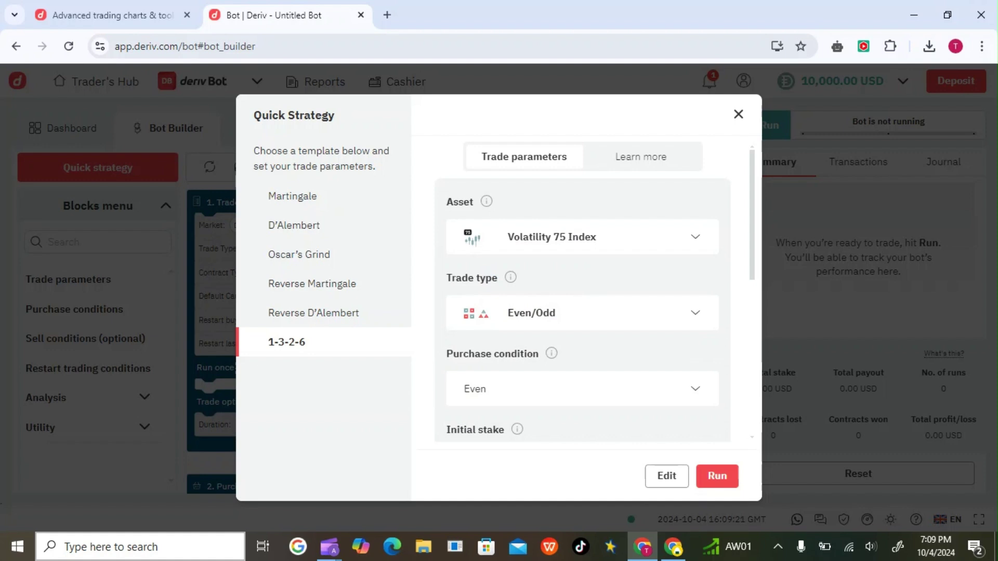
Set the strategy's trade type to Over/Under.
click(574, 312)
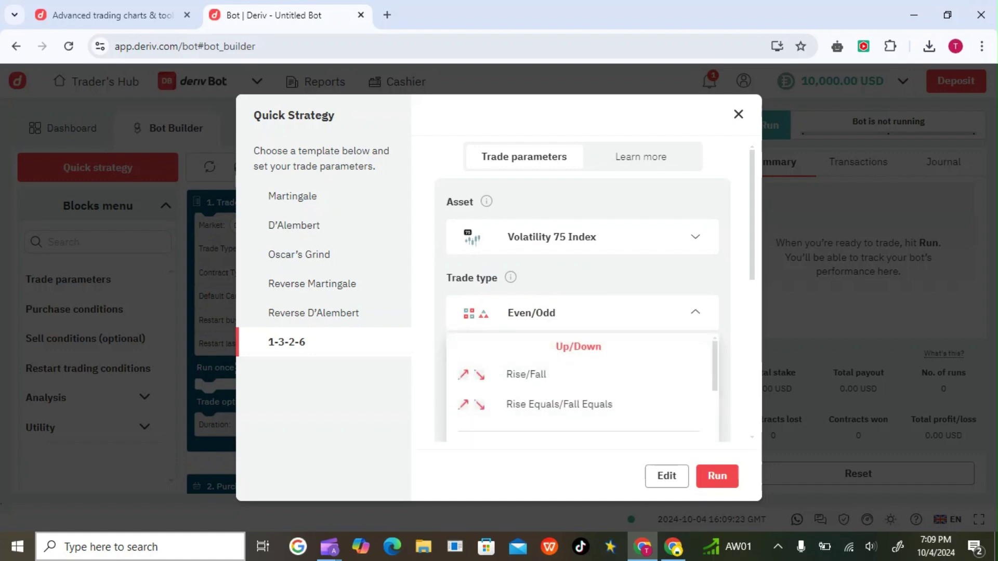
scroll(583, 388, down, 6)
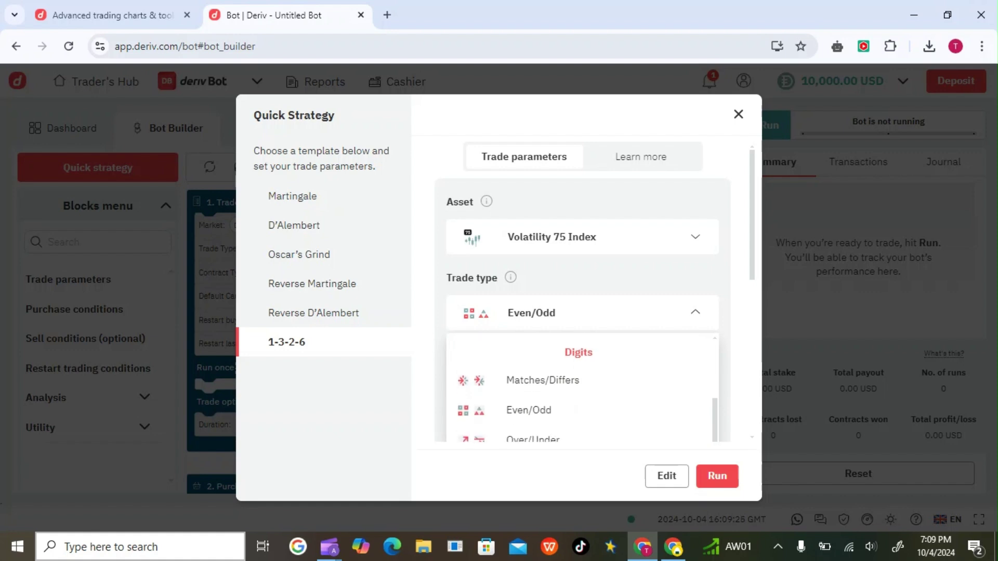
scroll(582, 387, up, 2)
click(551, 381)
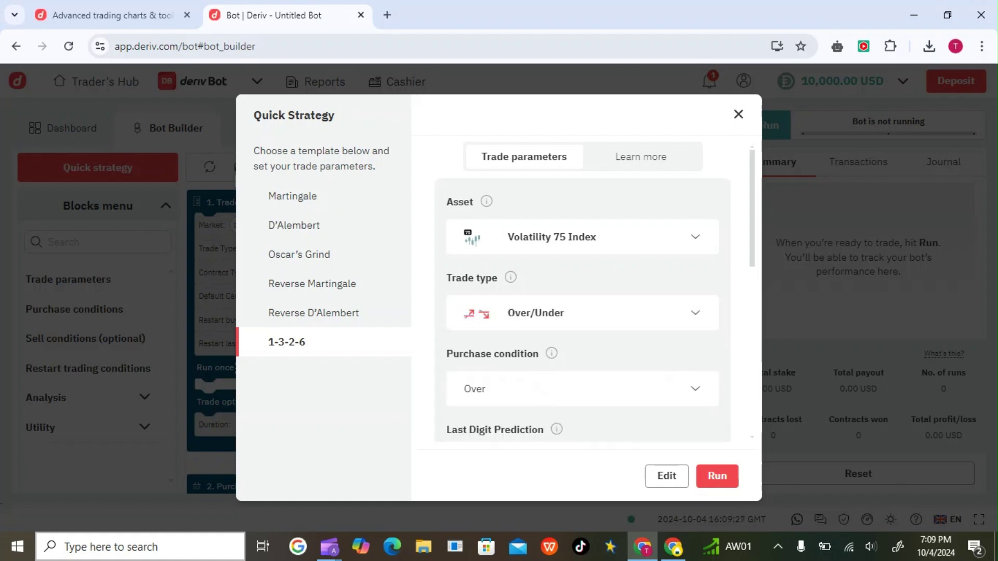
Keep the purchase condition at Over and set the last digit prediction to 2.
click(558, 387)
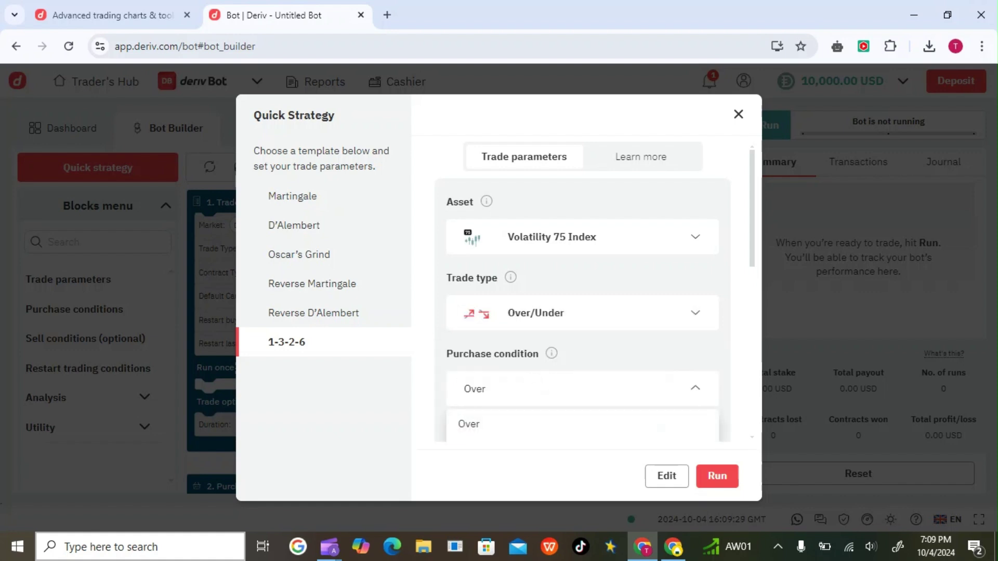
click(520, 331)
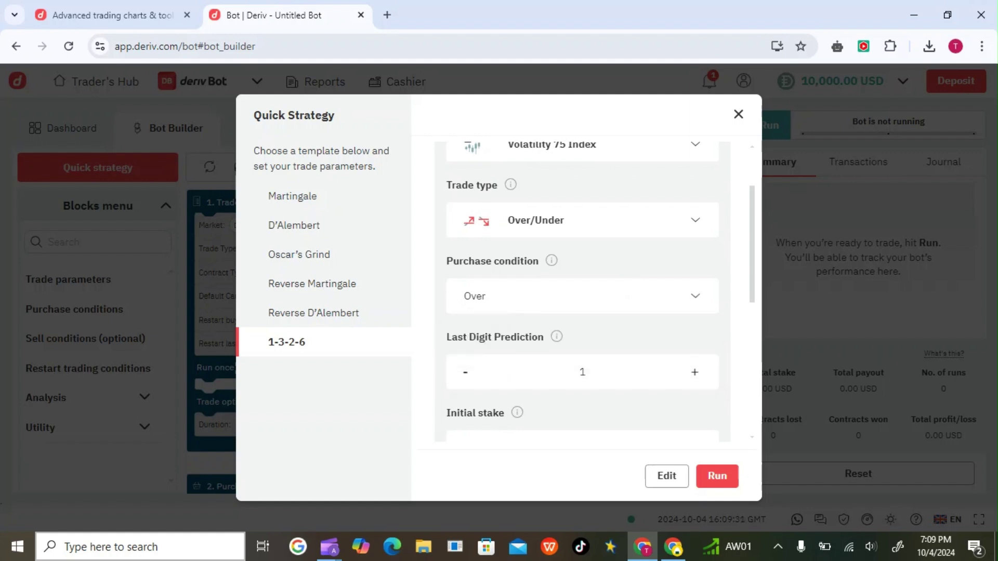
click(694, 372)
Set the strategy's initial stake to 100 USD.
scroll(583, 291, down, 2)
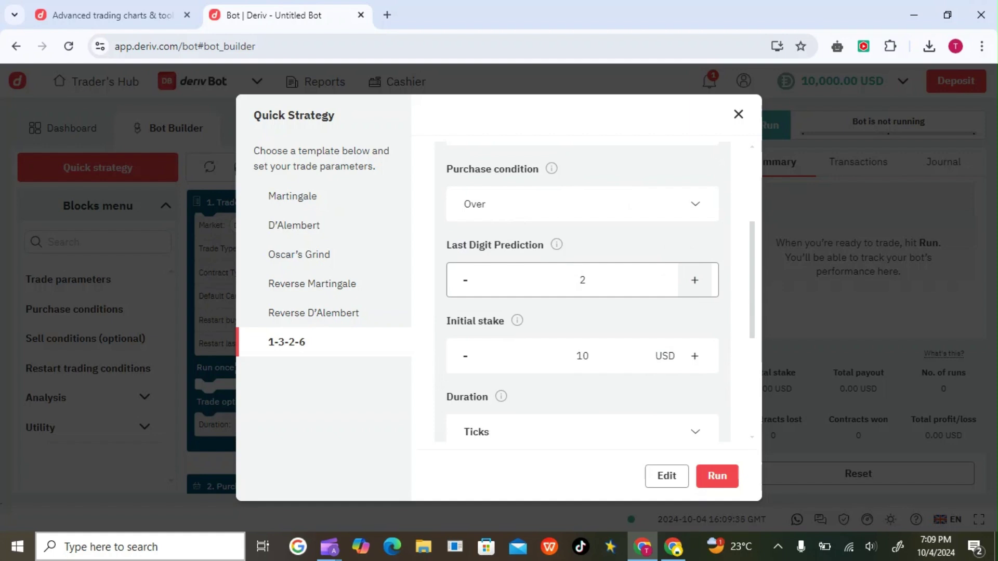
click(589, 356)
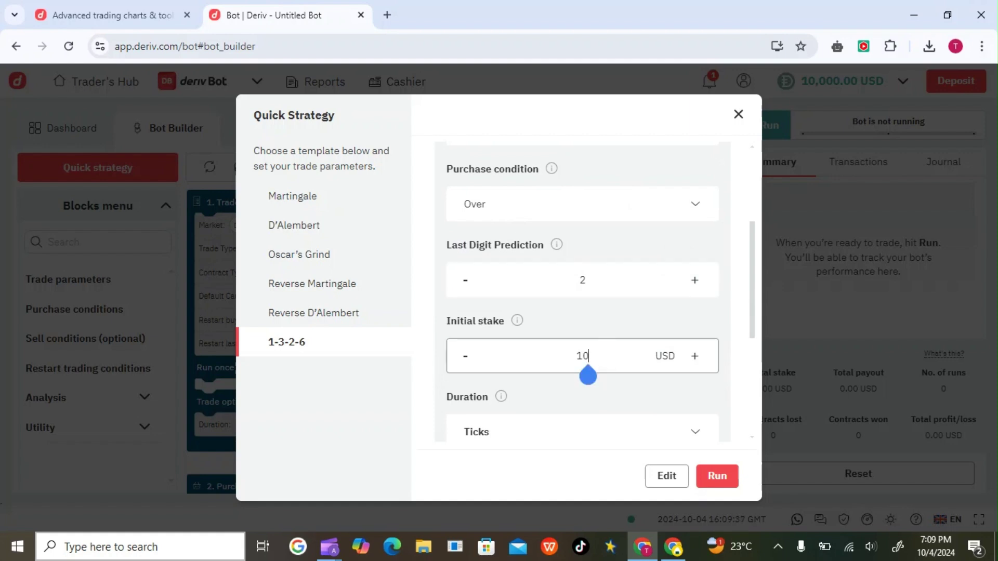
text(0)
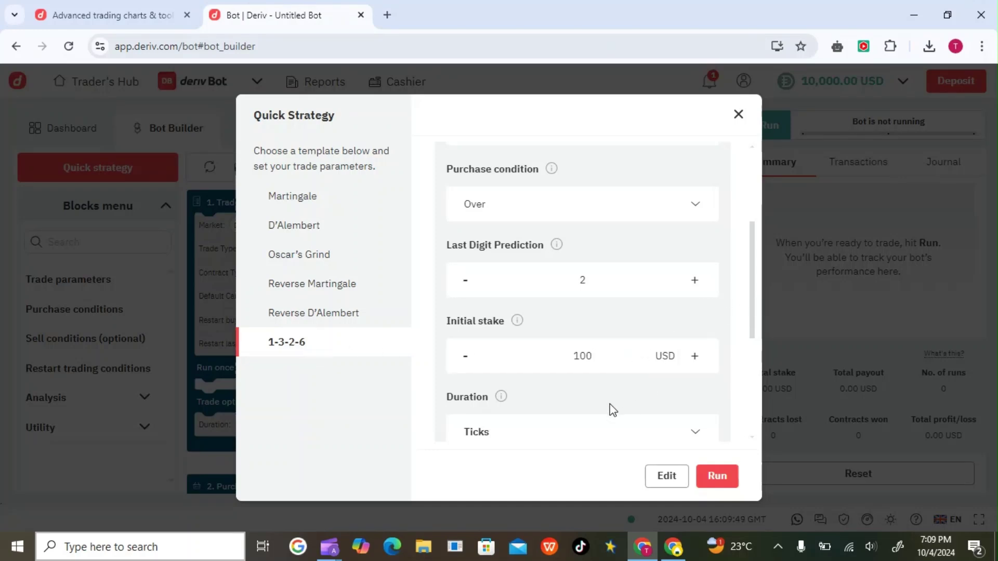
Set the trade duration to 2 ticks.
scroll(612, 411, down, 2)
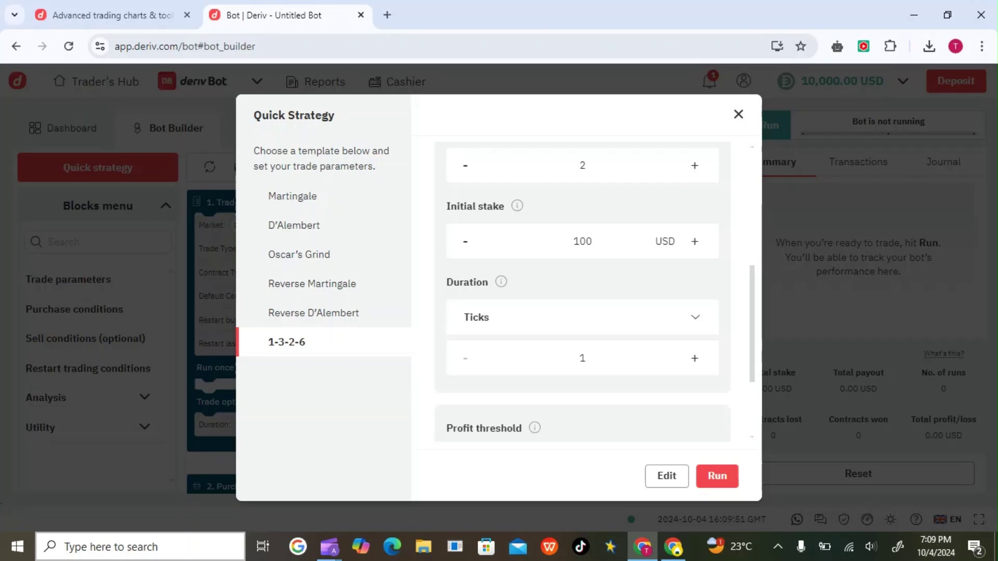
click(669, 317)
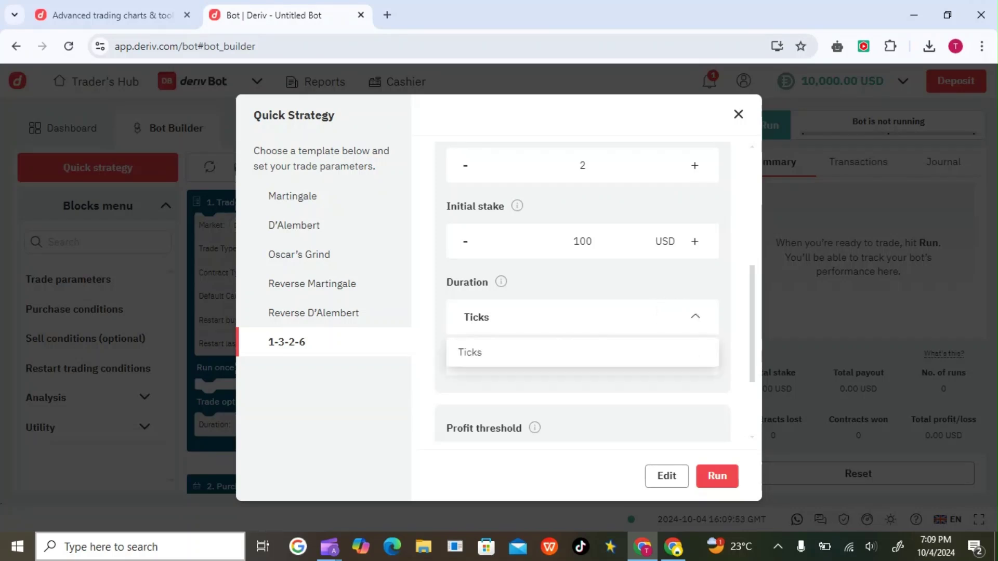
click(669, 317)
click(695, 358)
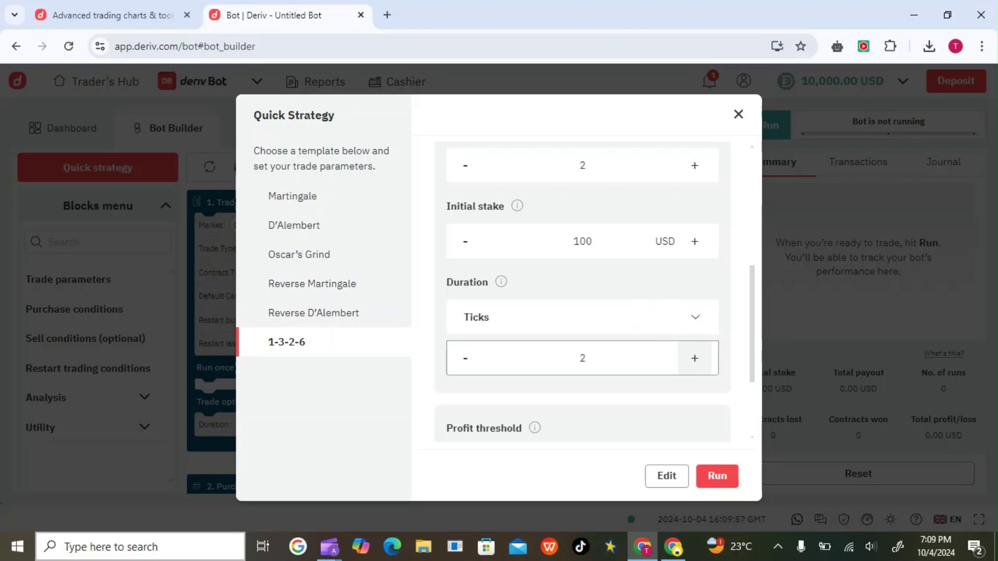
click(638, 402)
Set the strategy's profit threshold to 300 USD.
scroll(638, 402, down, 3)
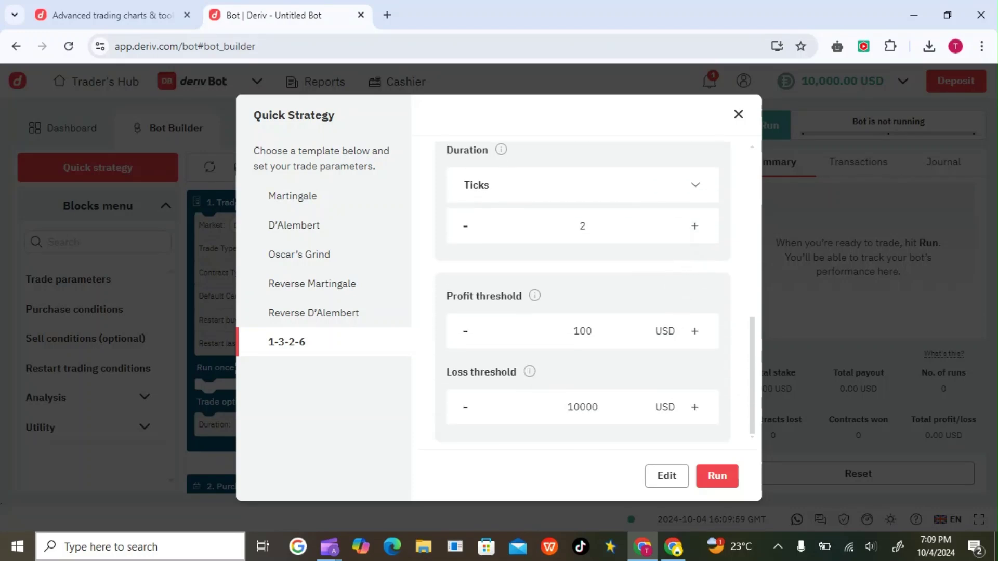
click(621, 332)
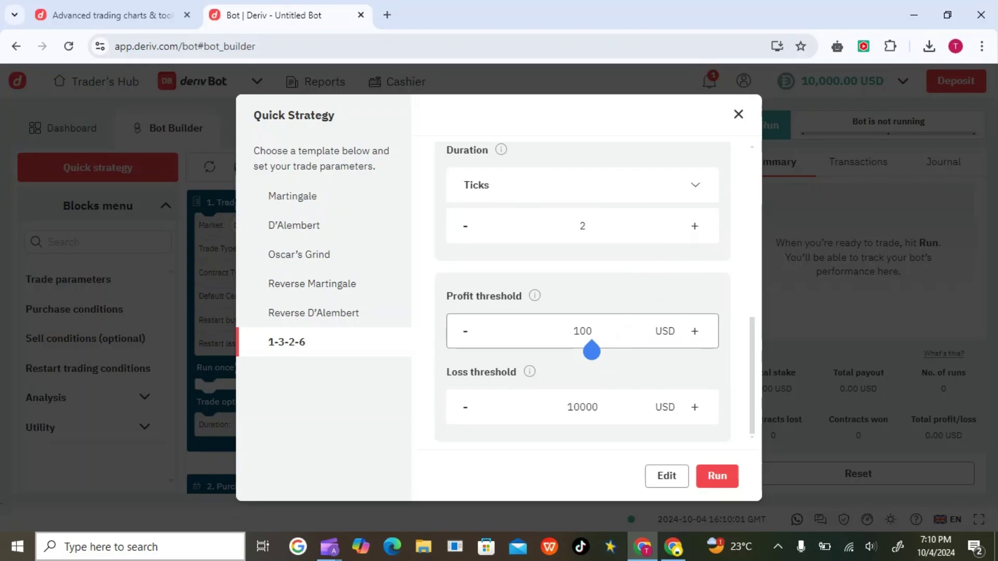
text(0)
key(BackSpace)
key(BackSpace)
key(BackSpace)
key(BackSpace)
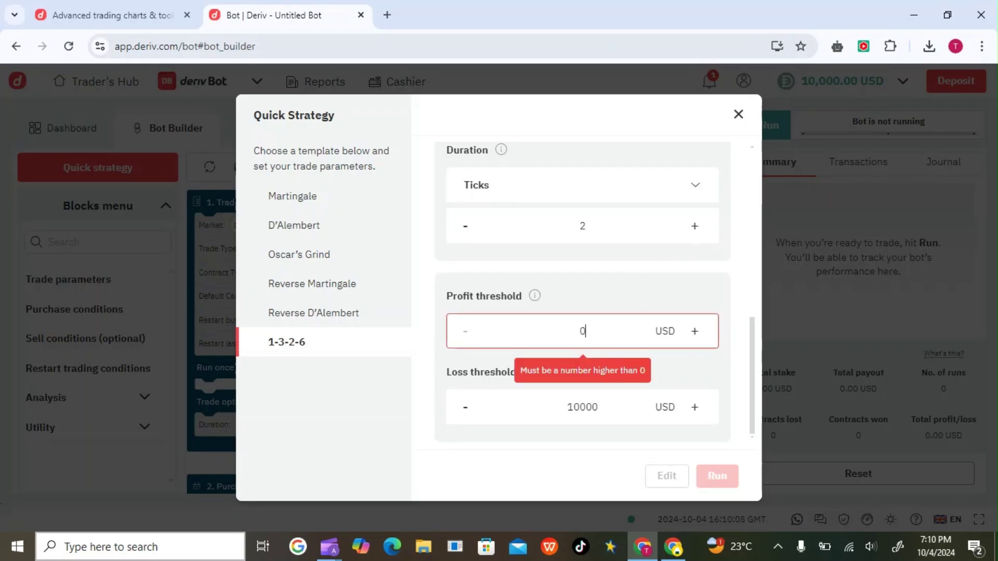
text(300)
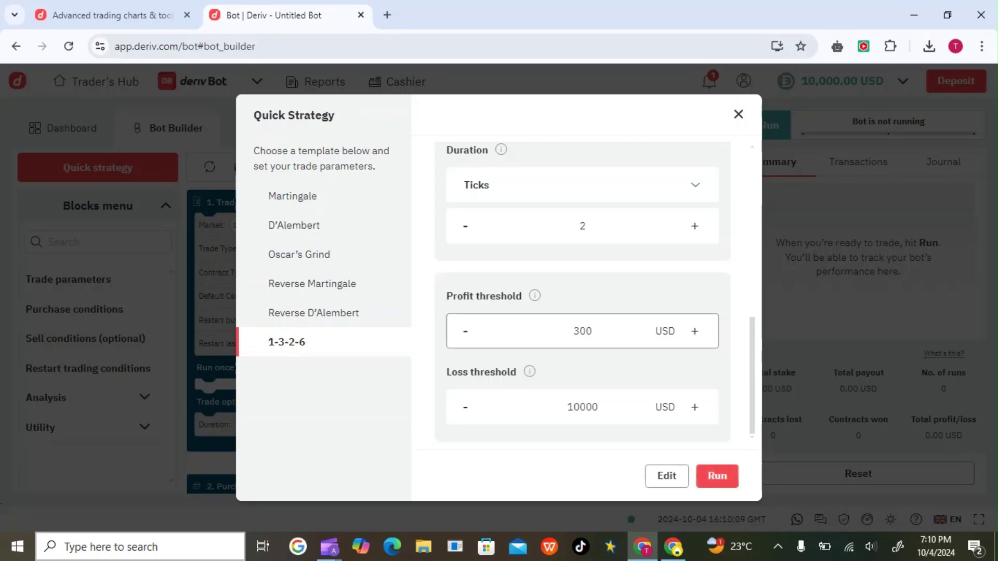
Shorten the strategy's loss threshold to 10 USD.
click(597, 407)
key(BackSpace)
key(BackSpace)
key(BackSpace)
Set the strategy's profit threshold to 500 USD.
click(597, 331)
key(BackSpace)
key(BackSpace)
key(BackSpace)
text(1)
text(5)
text(9)
key(BackSpace)
key(BackSpace)
key(BackSpace)
text(0)
text(500)
key(Tab)
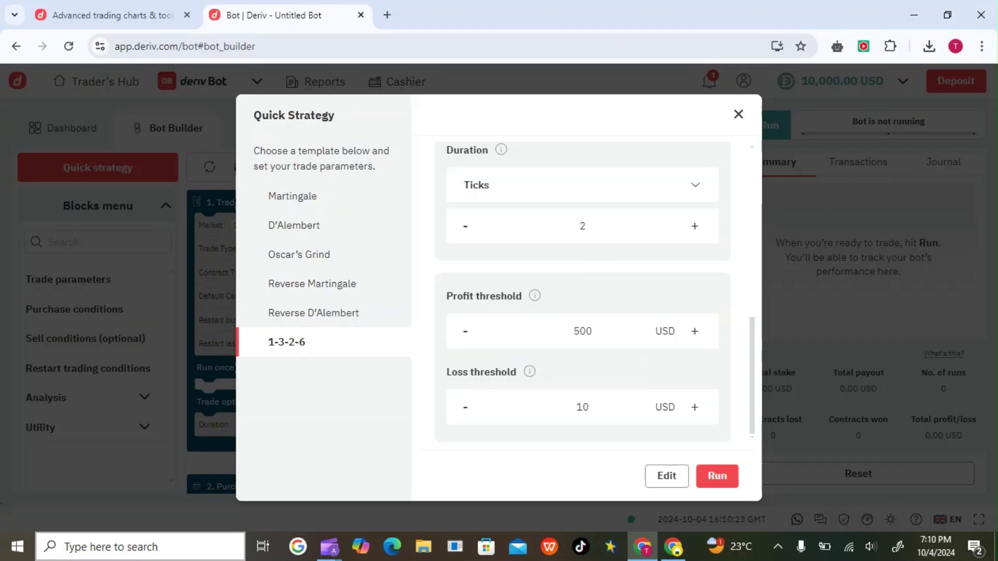
Set the strategy's loss threshold to 10000 USD.
click(586, 419)
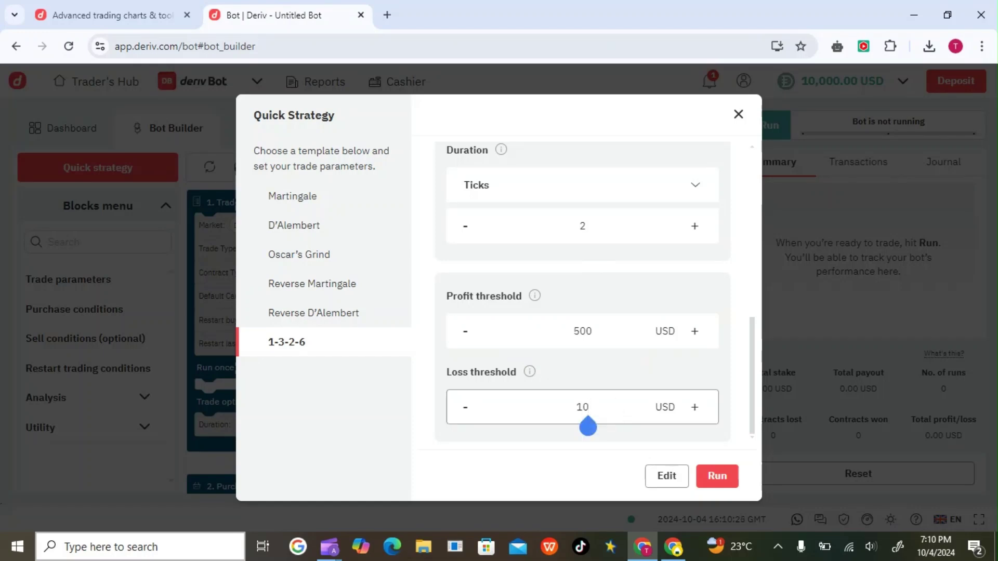
text(000)
key(Tab)
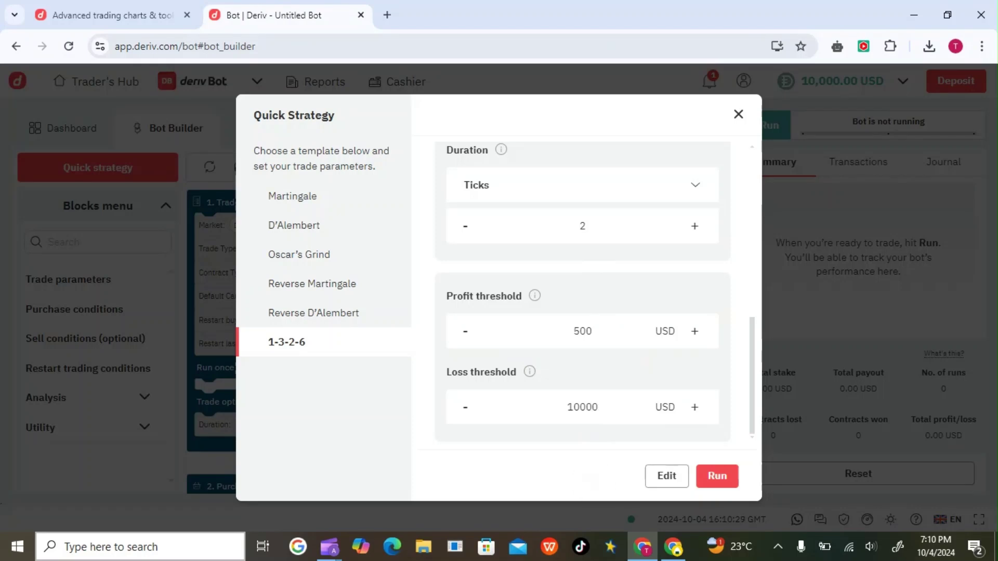
Run the 1-3-2-6 bot, accepting the loss threshold, and stop it during its first contract.
click(717, 476)
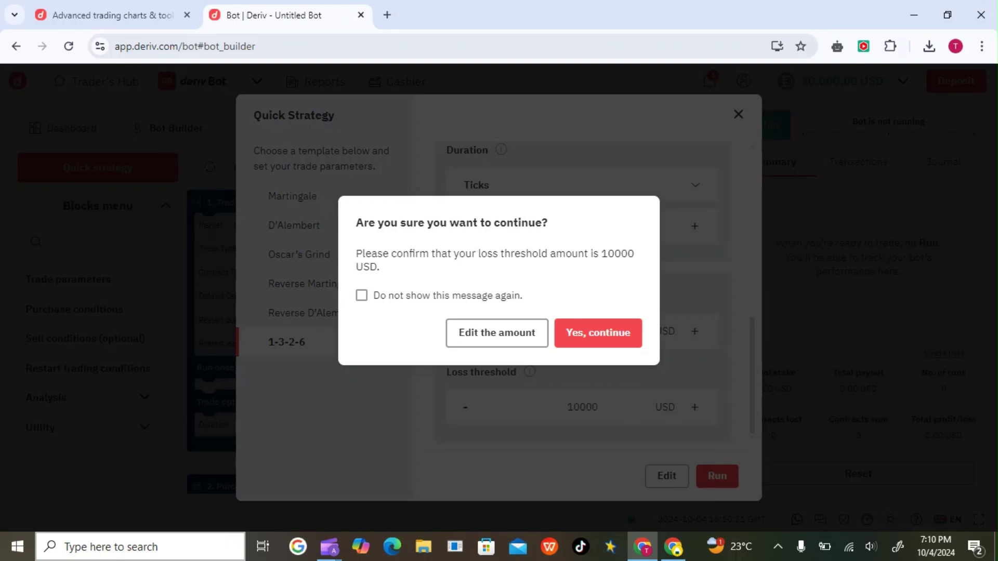
key(Return)
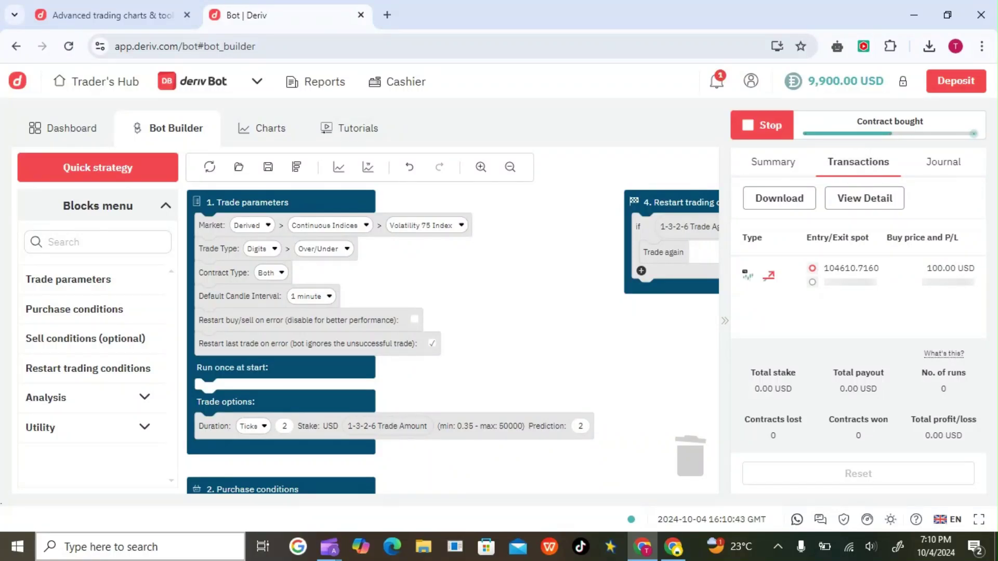
click(762, 125)
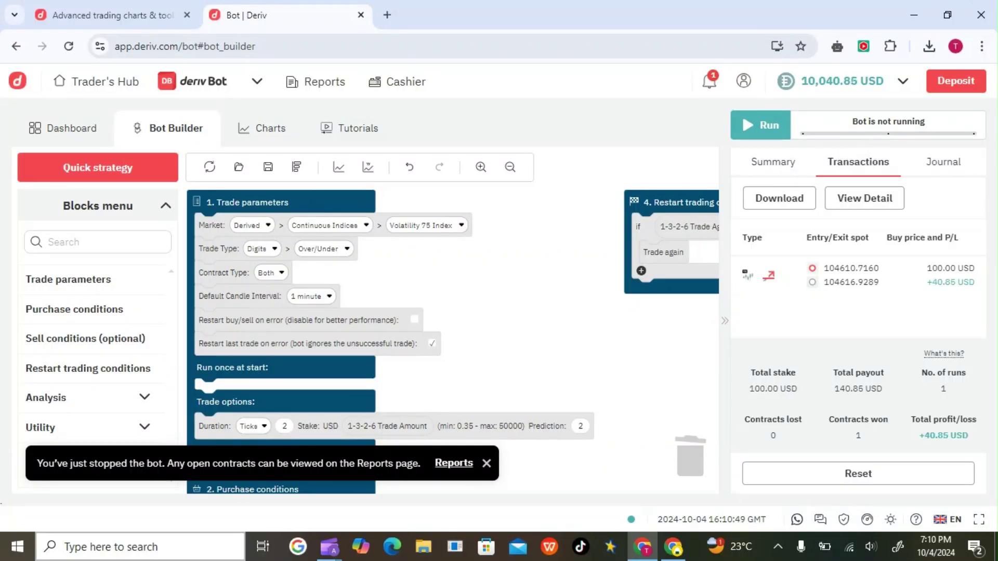
click(493, 312)
mouse_move(517, 335)
mouse_down()
mouse_move(532, 295)
mouse_move(511, 329)
mouse_up()
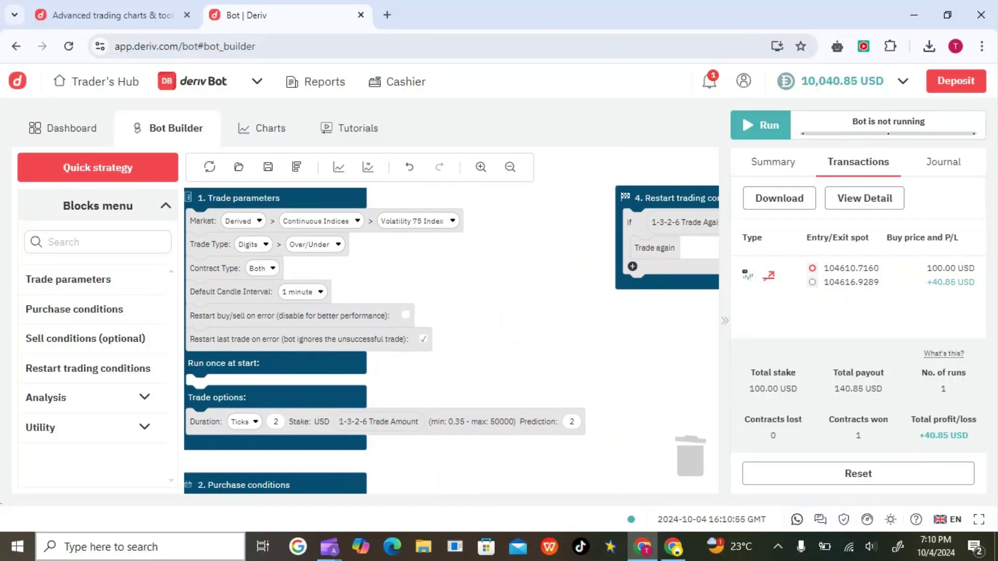
Load the Martingale Quick Strategy template into the workspace for editing, after reviewing its trade parameters.
click(81, 169)
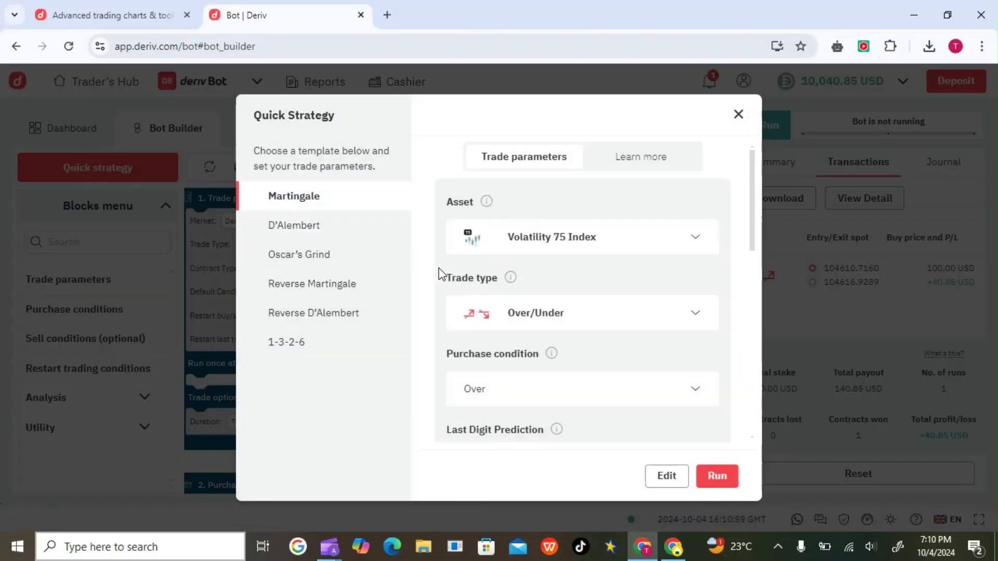
scroll(722, 289, down, 8)
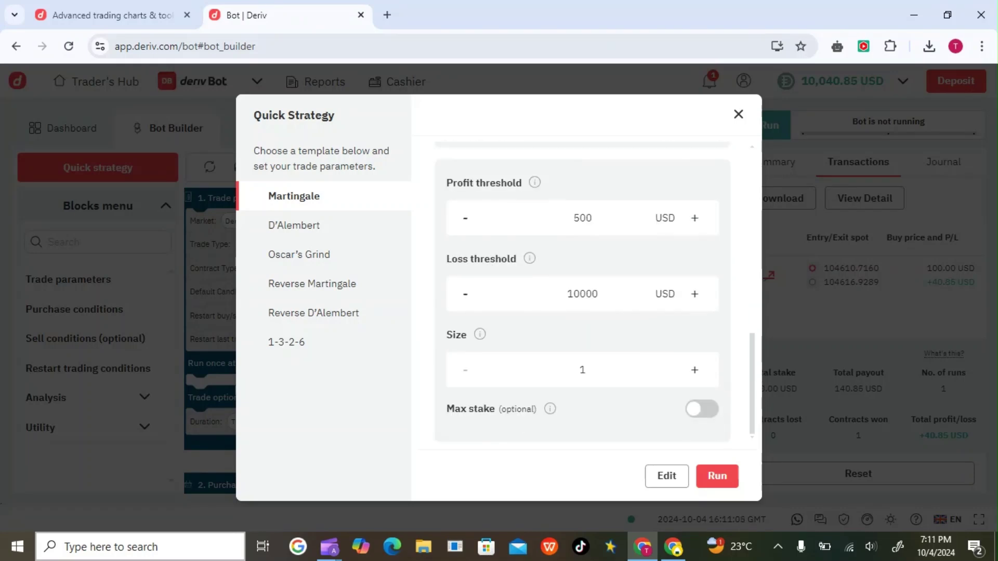
click(667, 476)
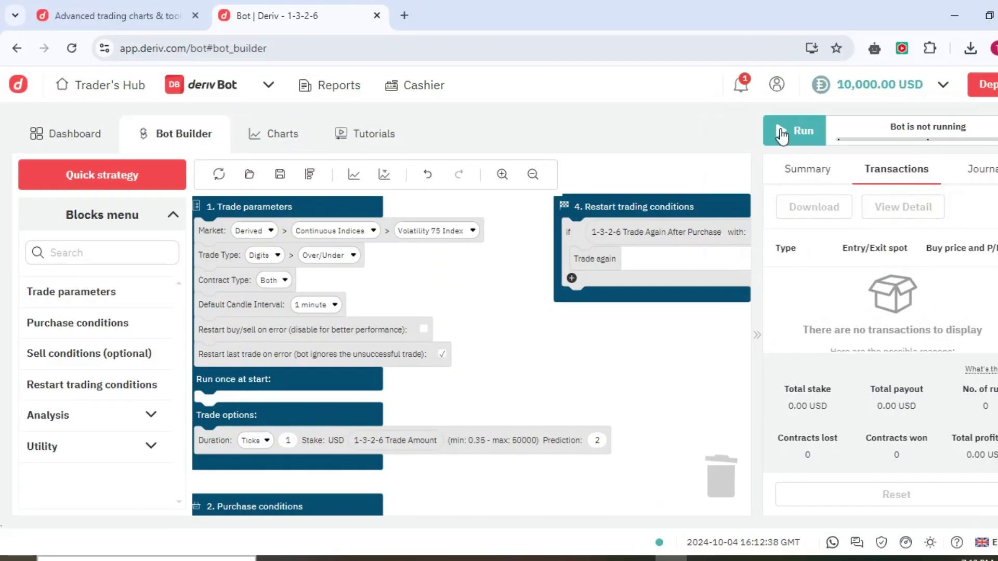
Run the trading bot and stop it while a contract is open.
click(782, 134)
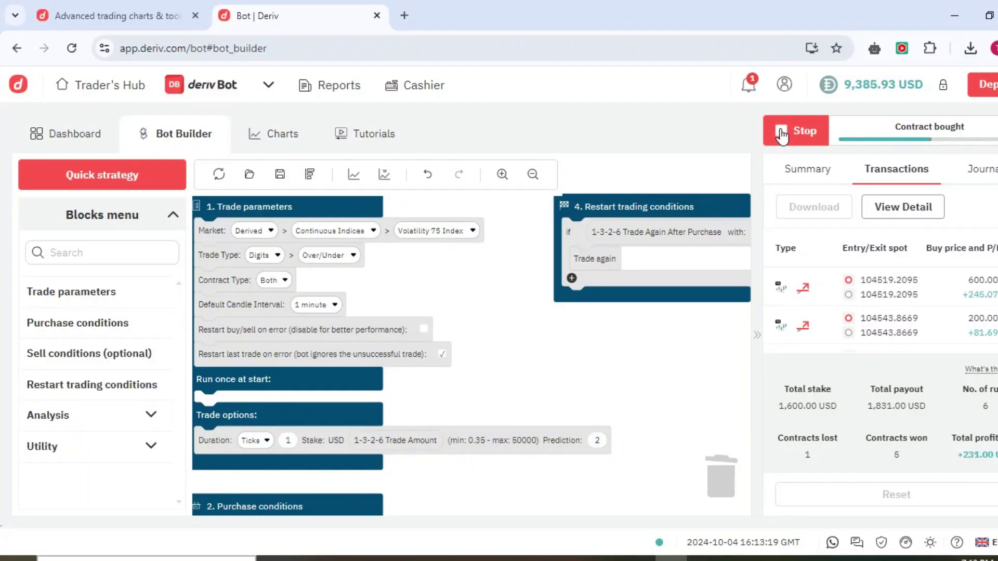
click(781, 134)
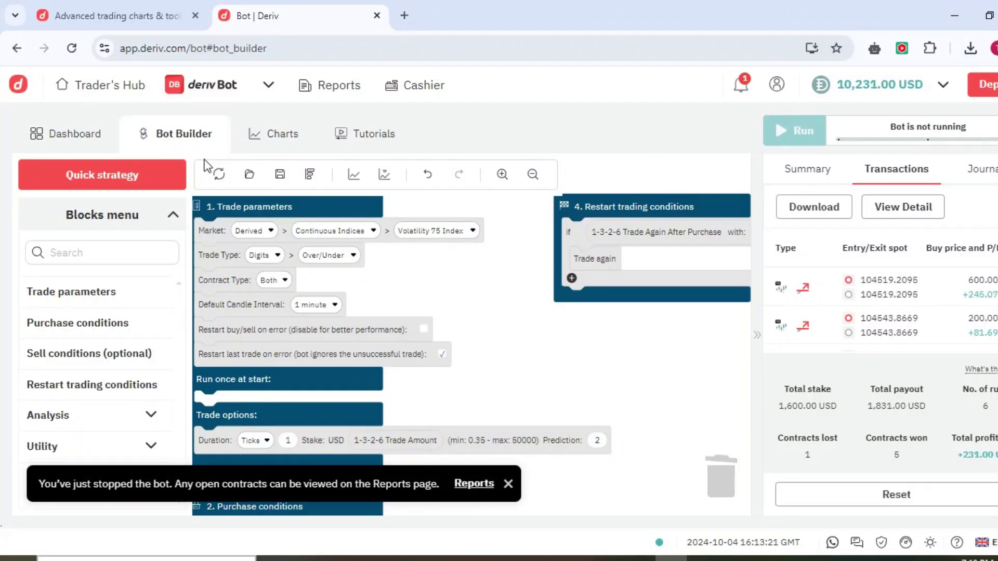
click(112, 177)
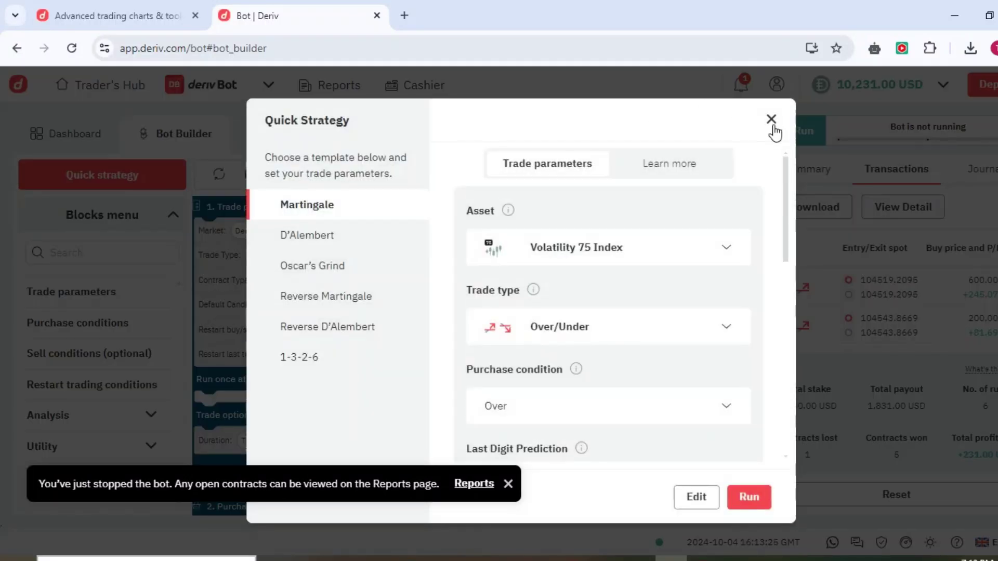
click(772, 123)
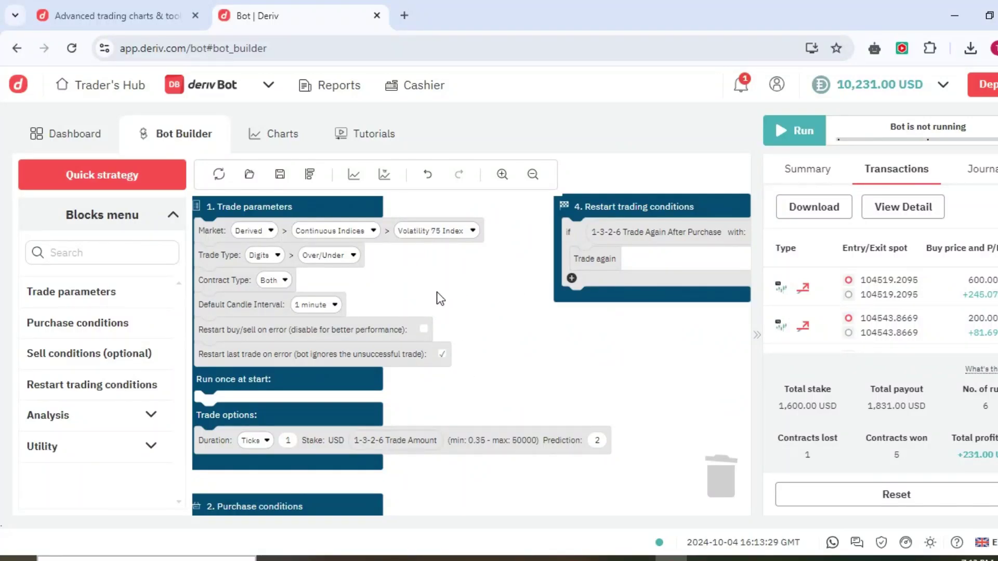
Save the strategy locally under the bot name "1-3-2-6 tradeprofx".
click(280, 176)
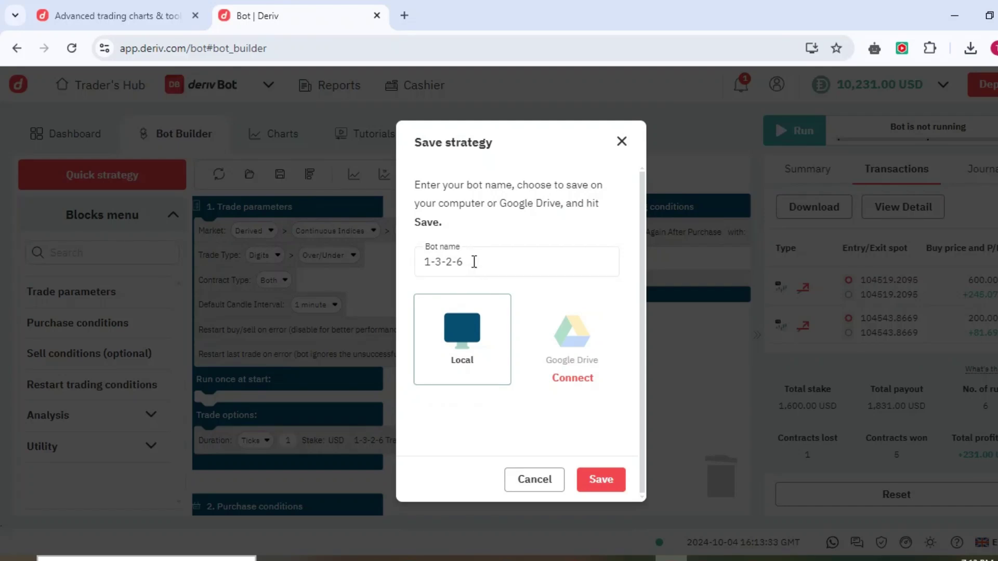
click(475, 263)
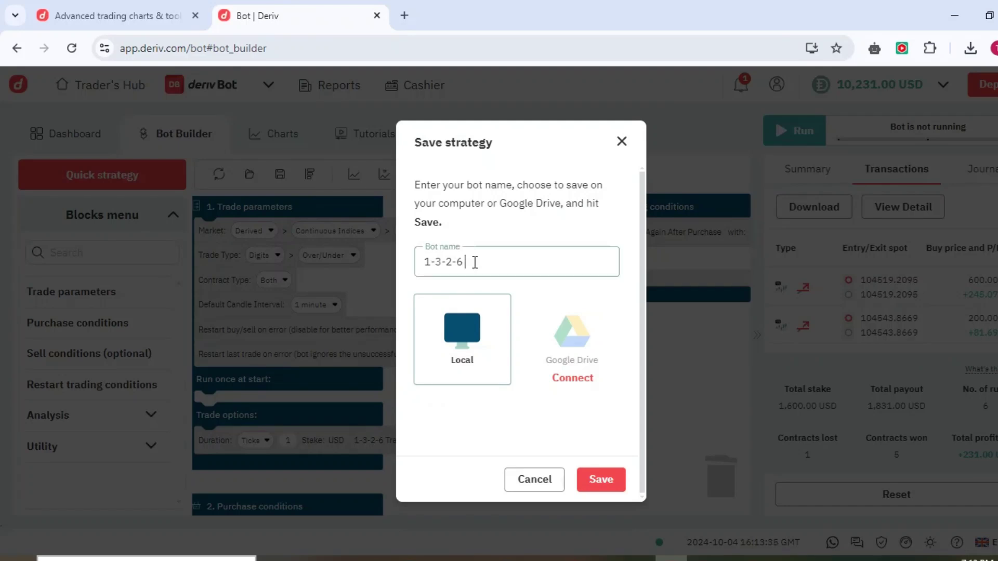
text(tradeprofx)
click(623, 488)
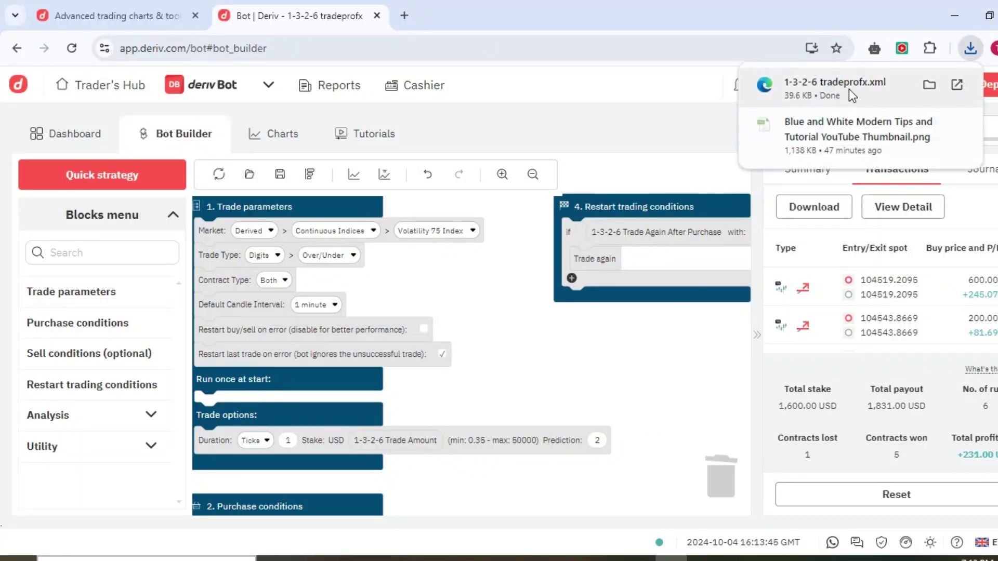
click(456, 254)
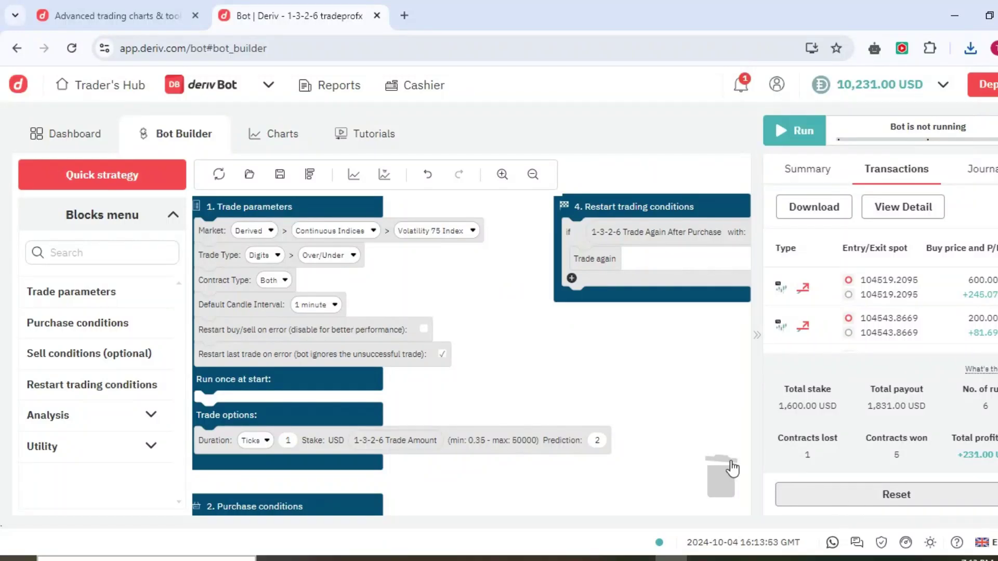
Run the Oscar's Grind template, accepting the 10000 USD loss threshold, and stop the bot after a few contracts.
click(134, 180)
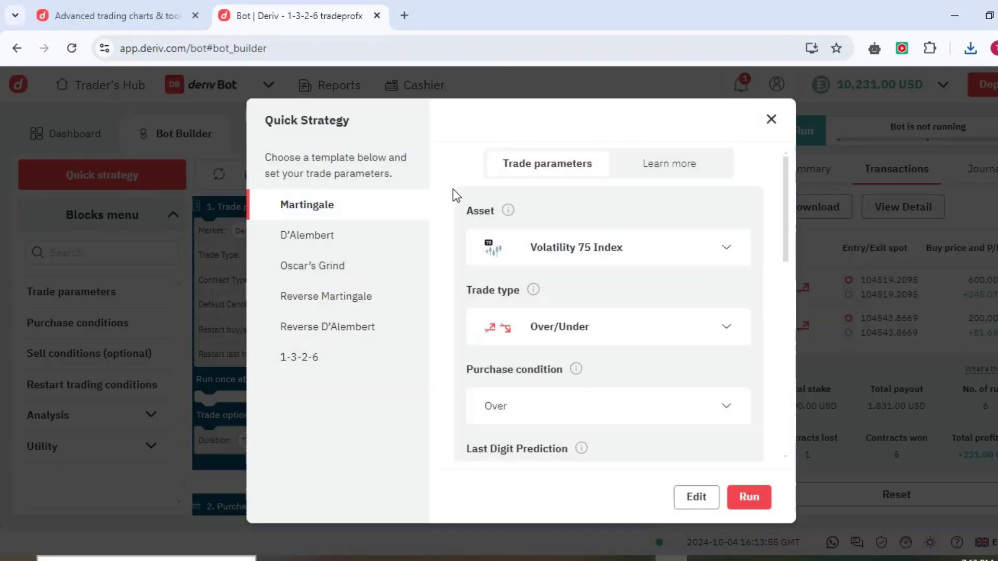
click(335, 245)
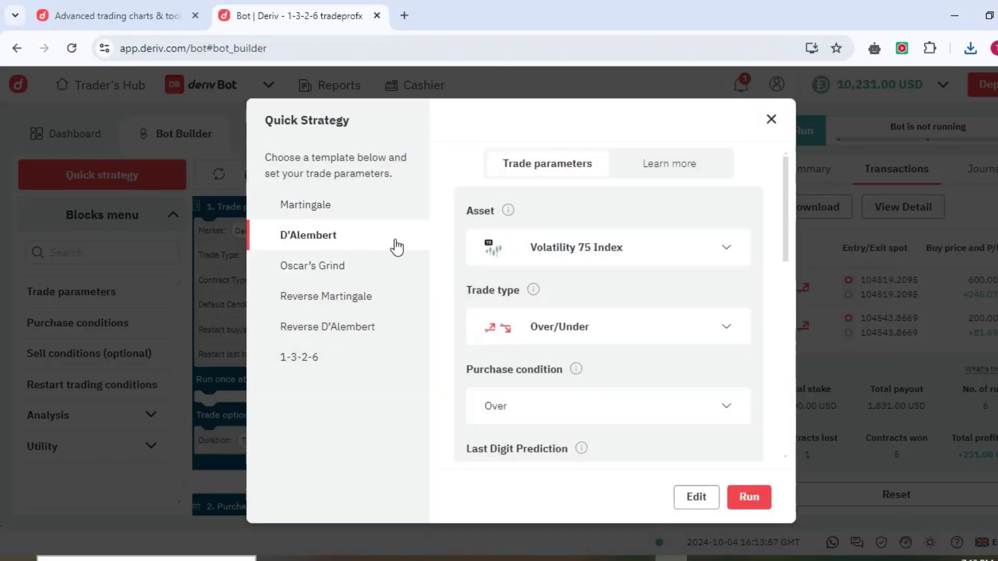
click(327, 262)
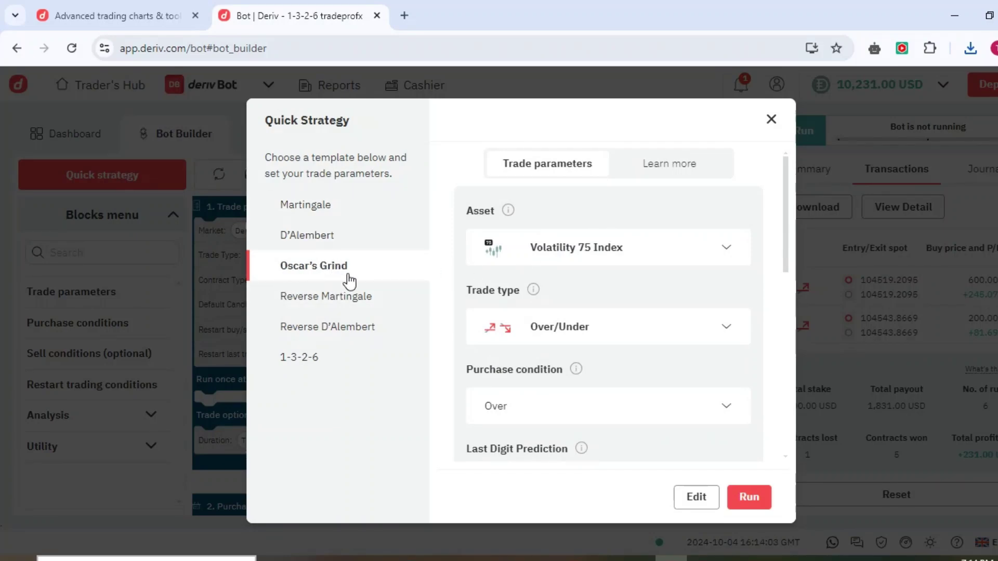
scroll(608, 302, down, 6)
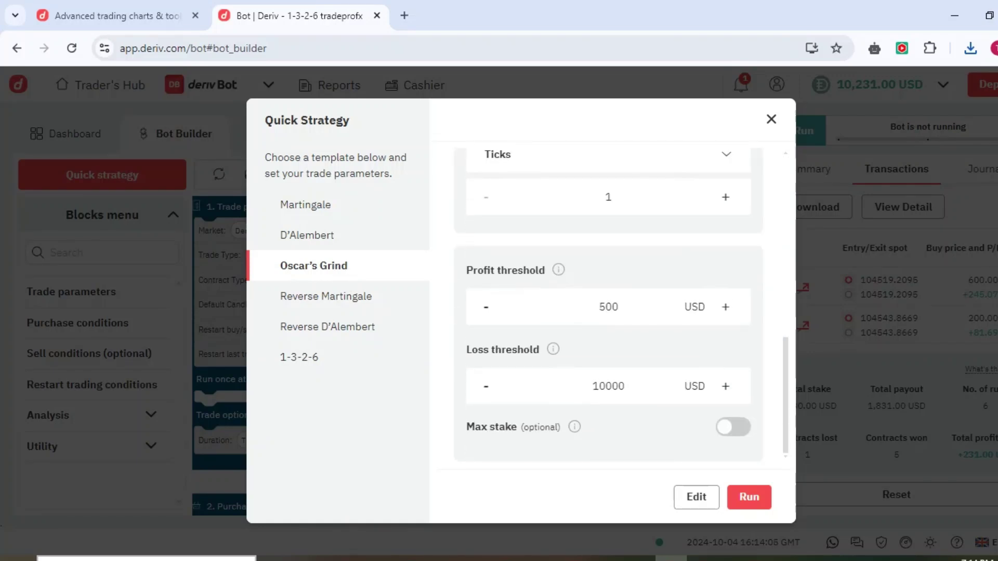
click(749, 497)
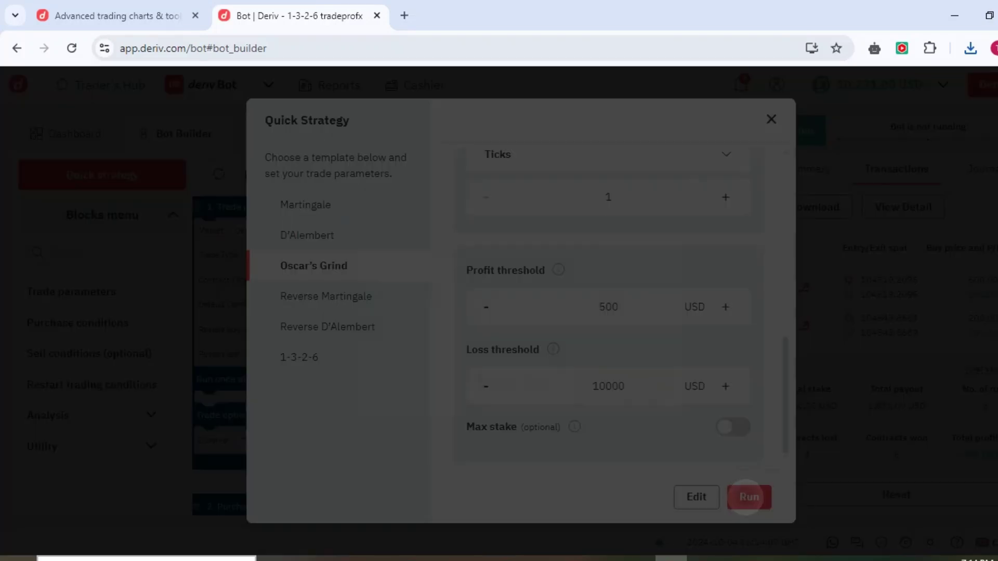
click(624, 348)
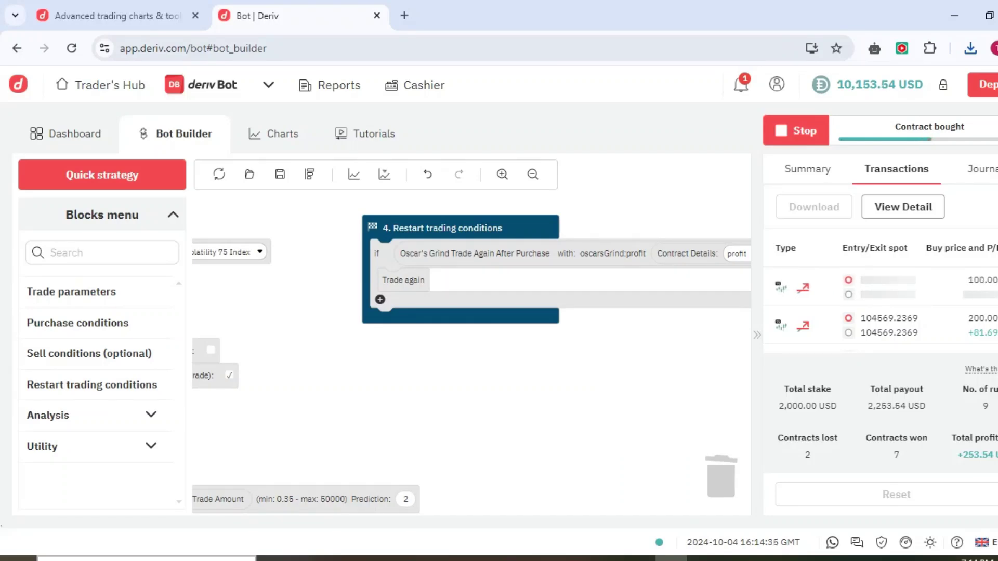
click(796, 130)
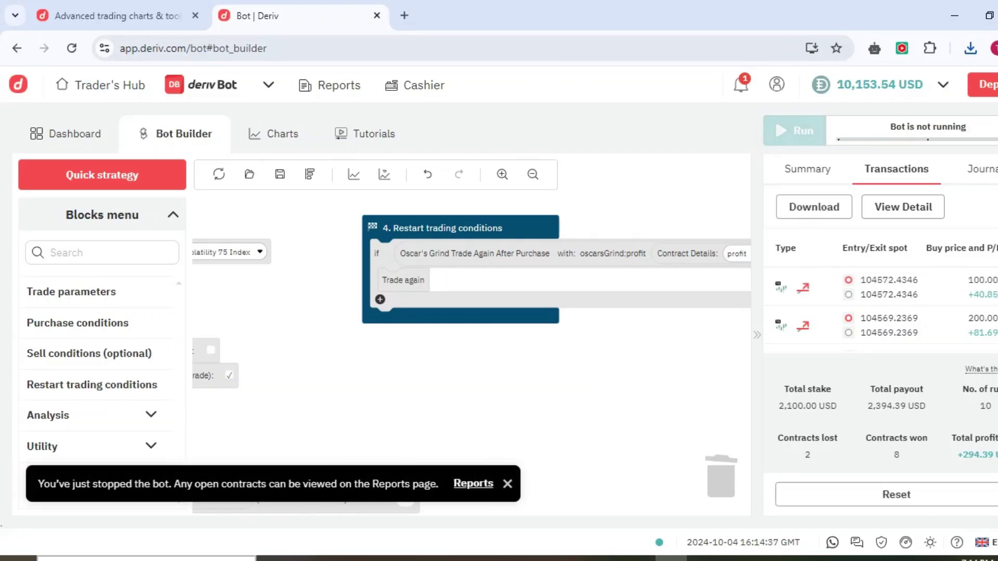
Run the Reverse Martingale template, accepting the 10000 USD loss threshold, and stop the bot after a few contracts.
click(102, 175)
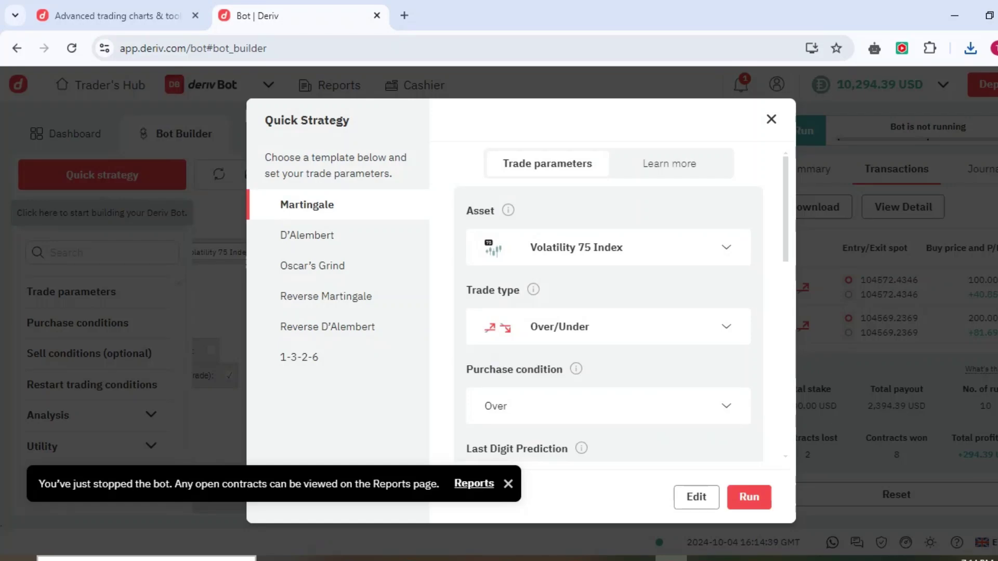
click(326, 296)
click(743, 496)
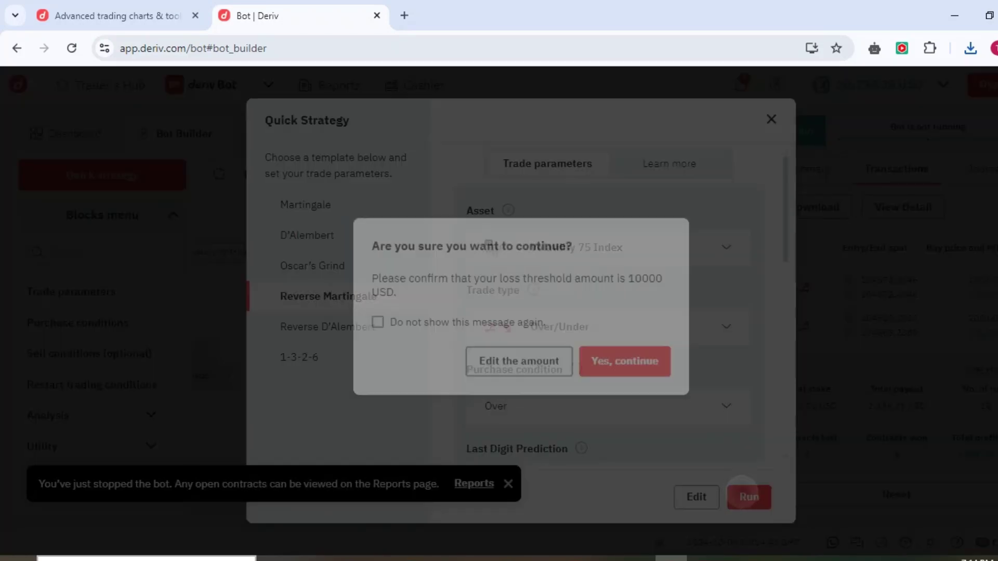
click(632, 347)
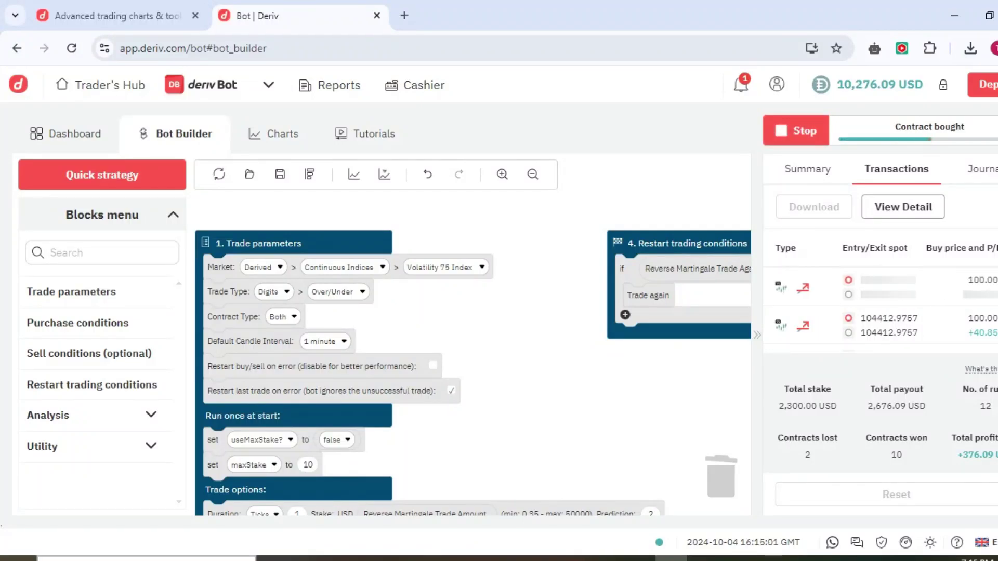
click(796, 130)
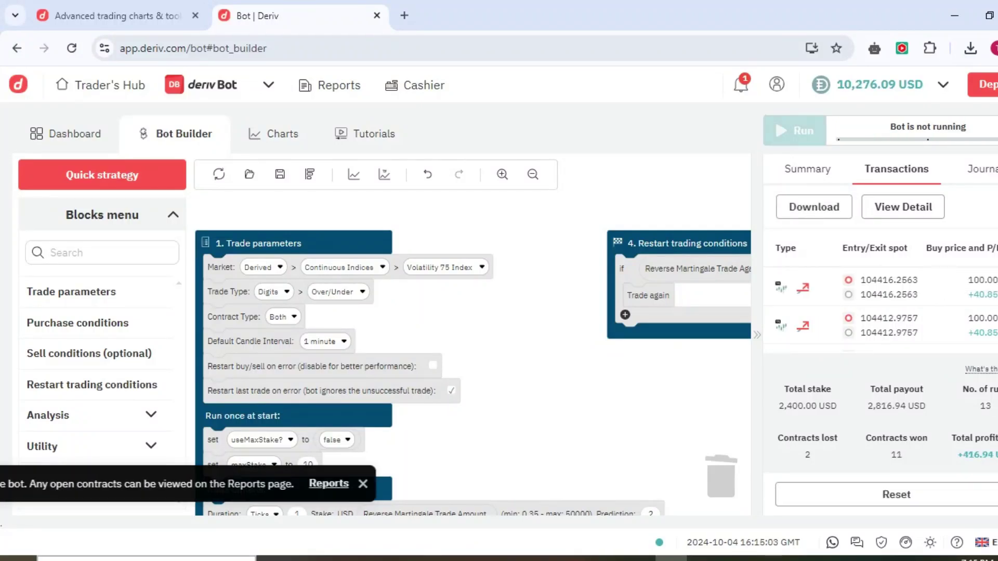
Run the Reverse D'Alembert template, accepting the loss threshold, and stop the bot after several contracts.
click(102, 175)
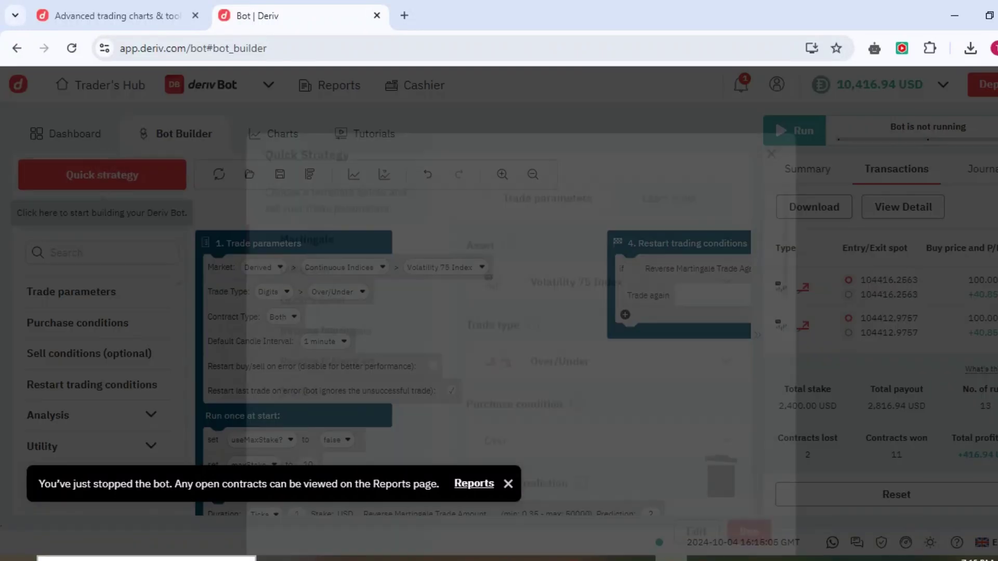
click(311, 329)
click(749, 497)
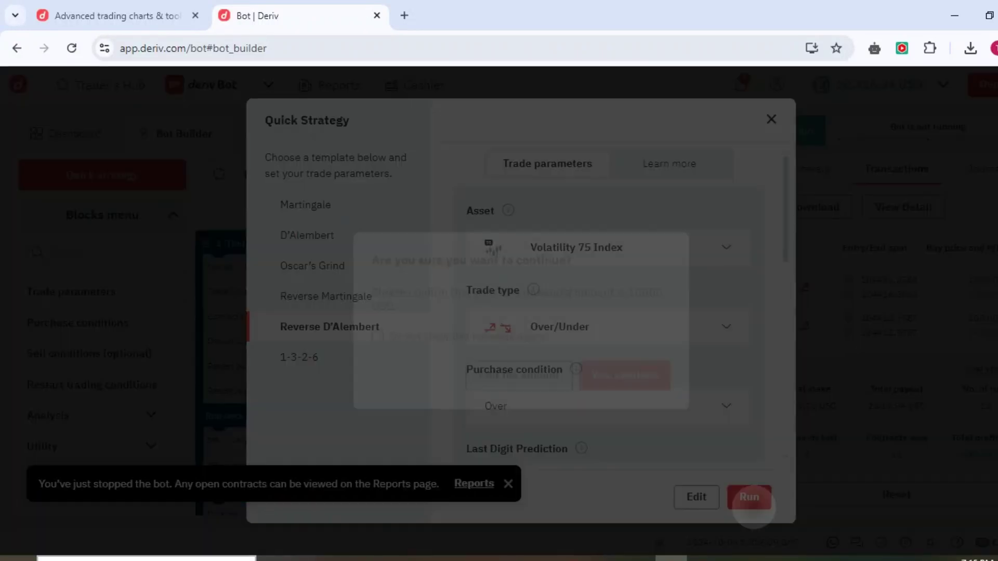
click(623, 347)
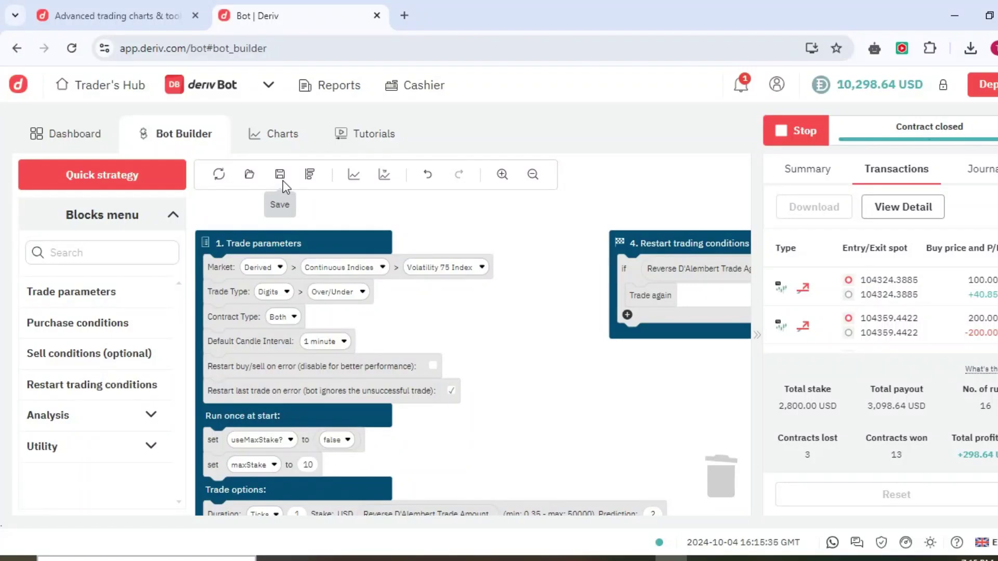
click(789, 136)
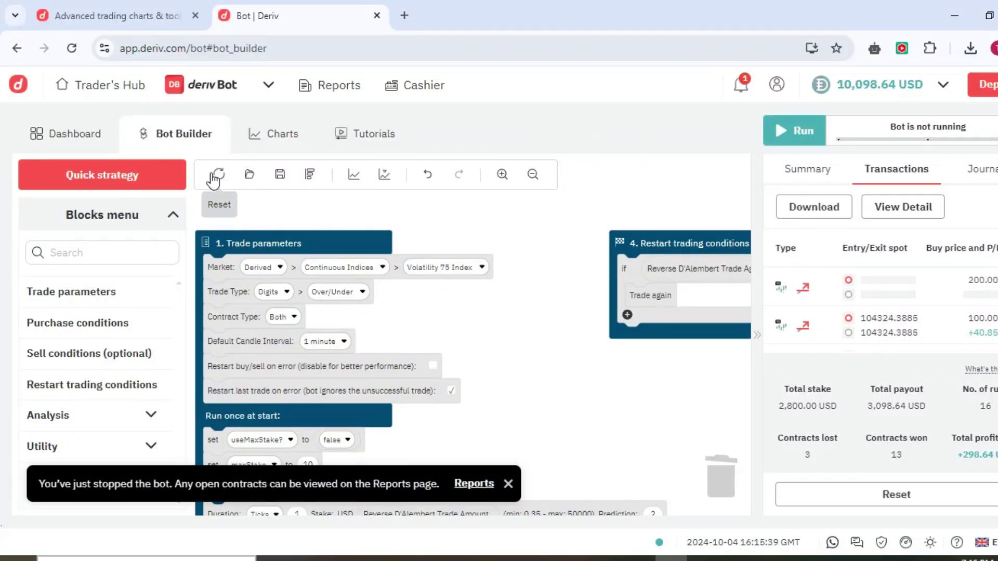
Run the Martingale template, accepting the 10000 USD loss threshold, and stop the bot after one contract.
click(81, 175)
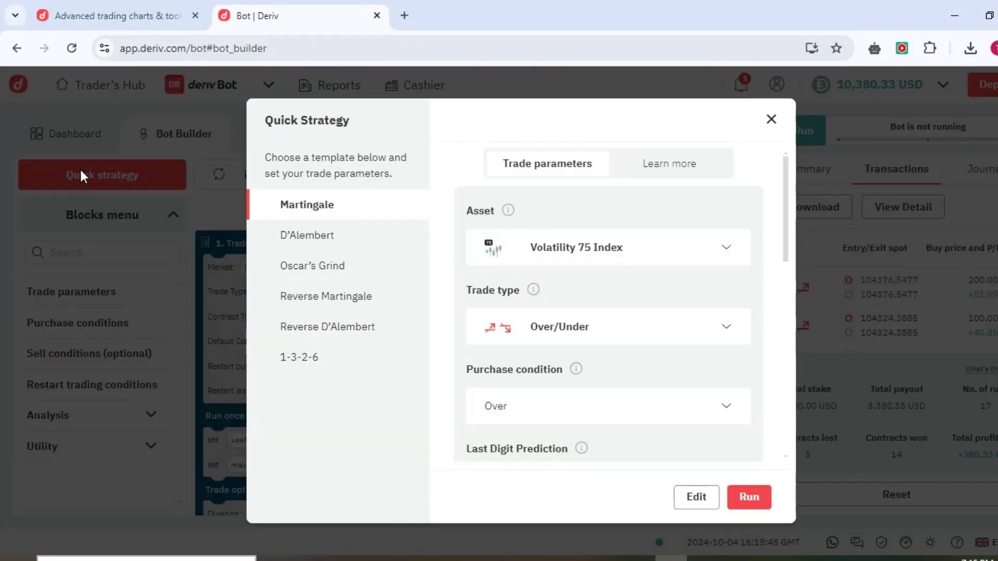
click(738, 498)
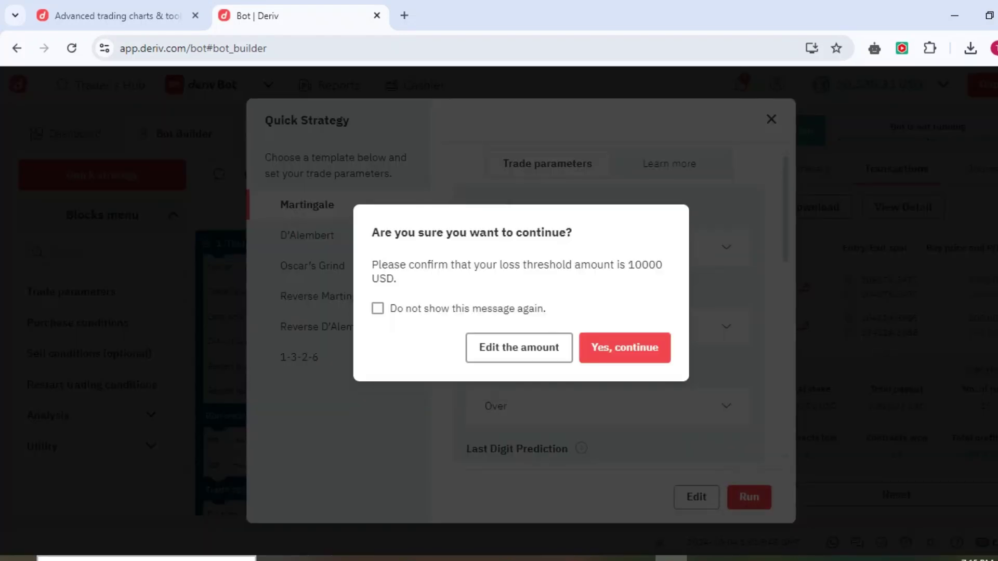
click(634, 350)
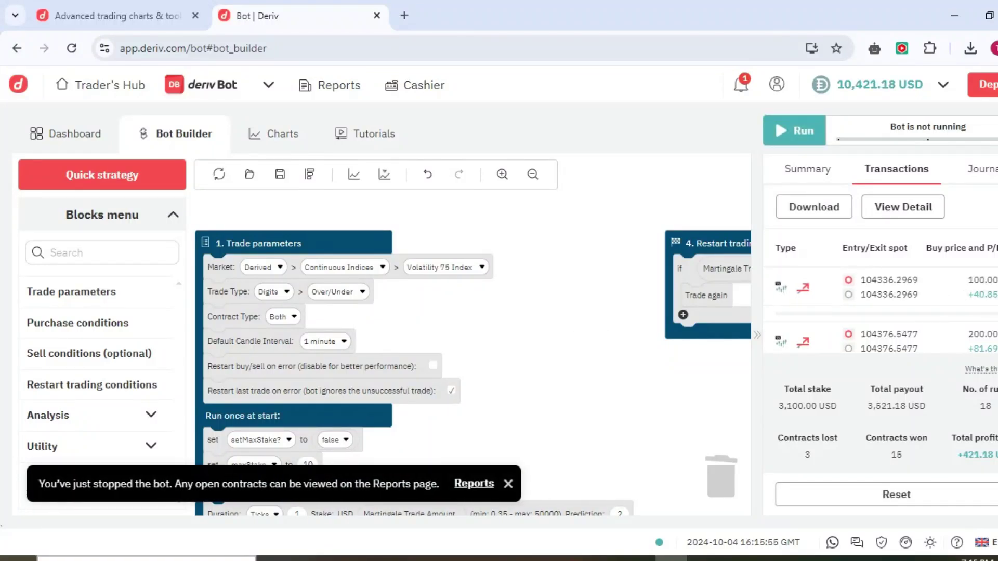
Save the Martingale strategy locally under the bot name "AUTO C4 AI BOT".
click(279, 174)
click(488, 262)
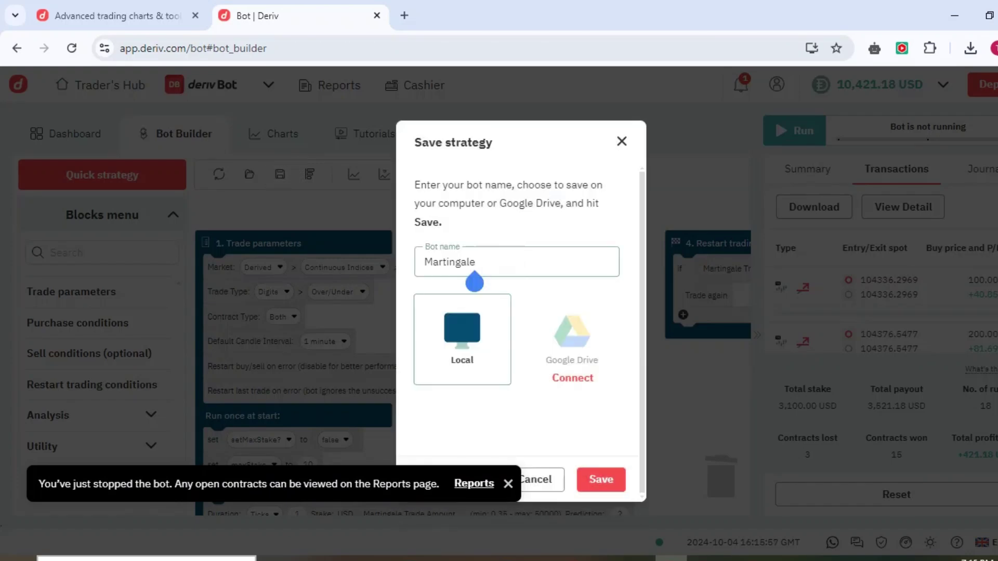
key(BackSpace)
key(BackSpace)
key(BackSpace)
key(BackSpace)
key(BackSpace)
key(BackSpace)
key(BackSpace)
key(BackSpace)
key(BackSpace)
key(BackSpace)
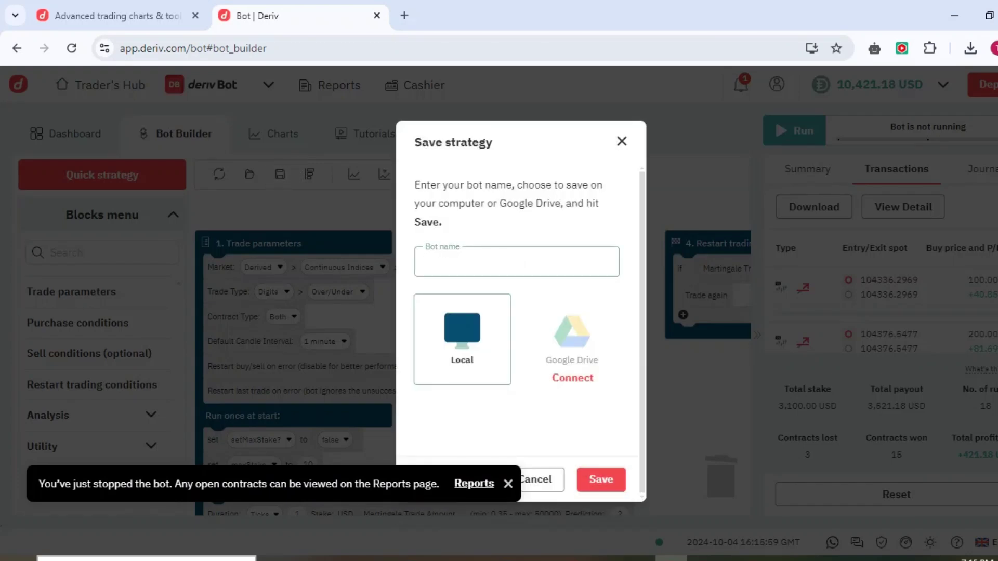
text(AUTO )
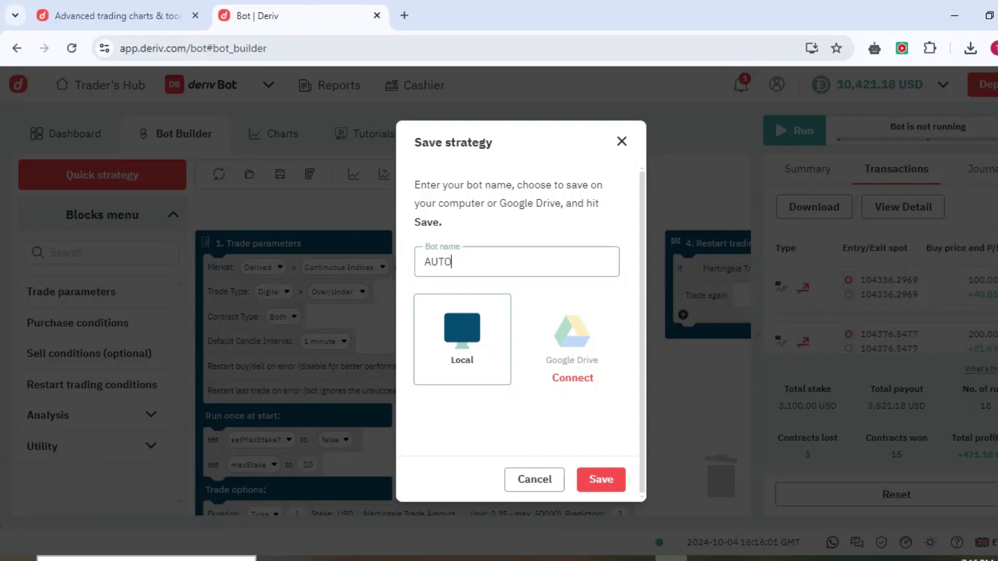
text(C4 AI BOT)
key(Return)
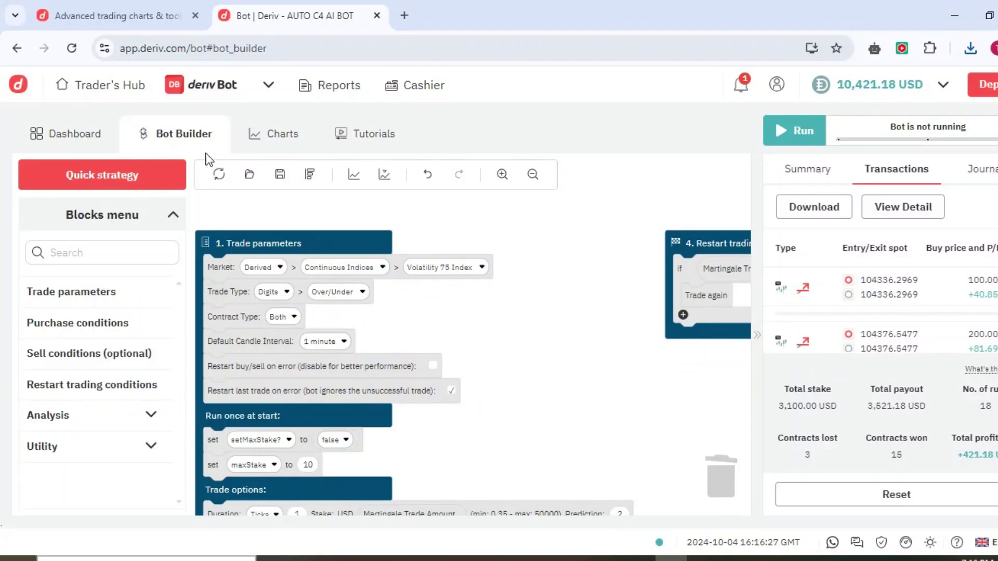
Examine the trade parameters of the 1-3-2-6 Quick Strategy template, and close the templates without running it.
click(114, 176)
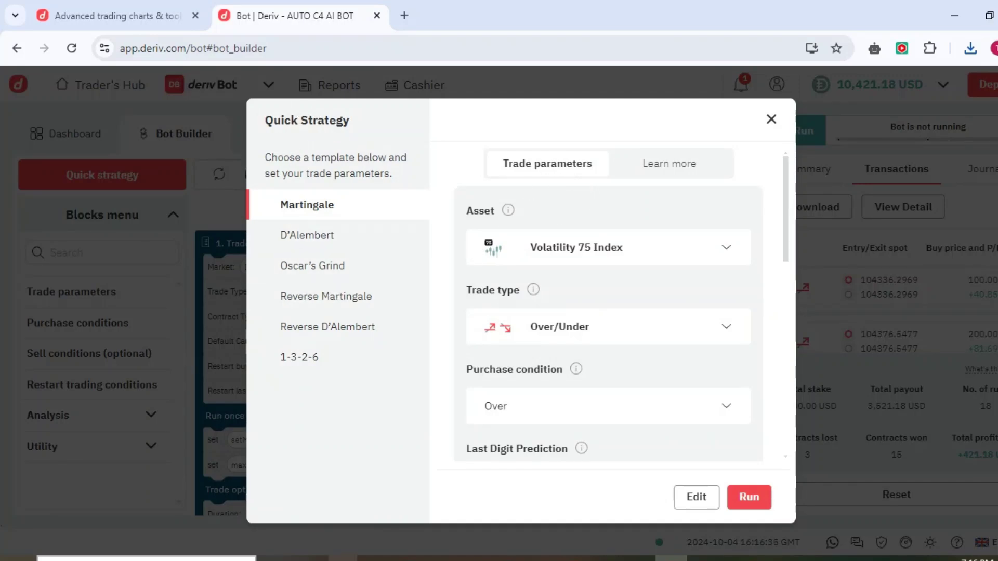
mouse_move(343, 559)
scroll(608, 322, down, 1)
click(300, 357)
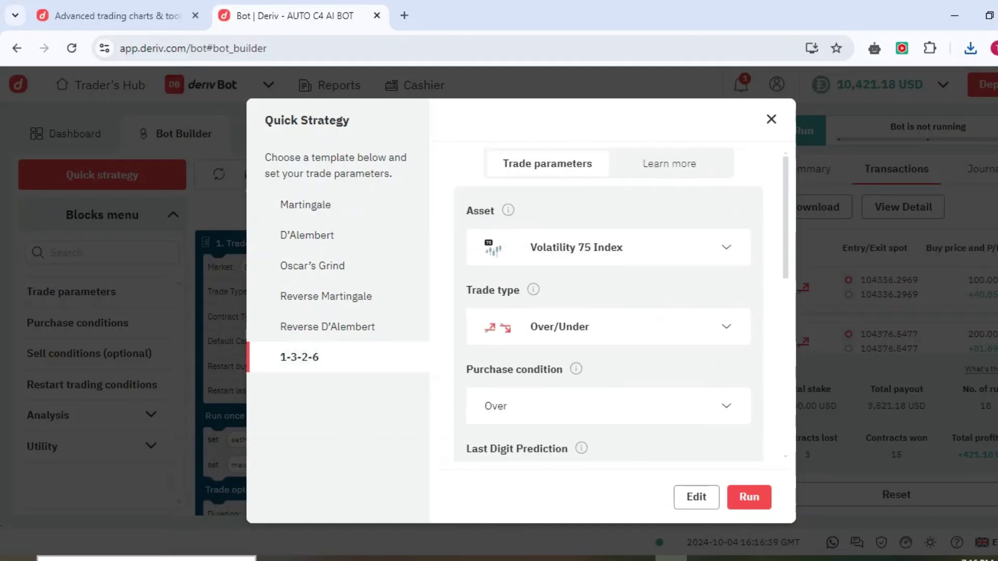
click(772, 120)
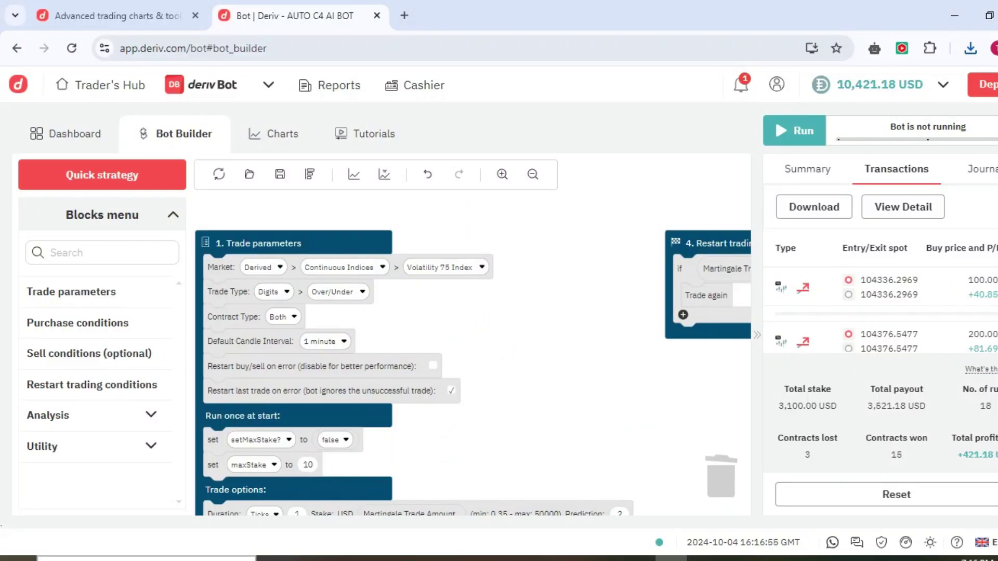
Look through the trade parameters, purchase conditions, sell conditions and restart trading conditions block categories.
click(96, 293)
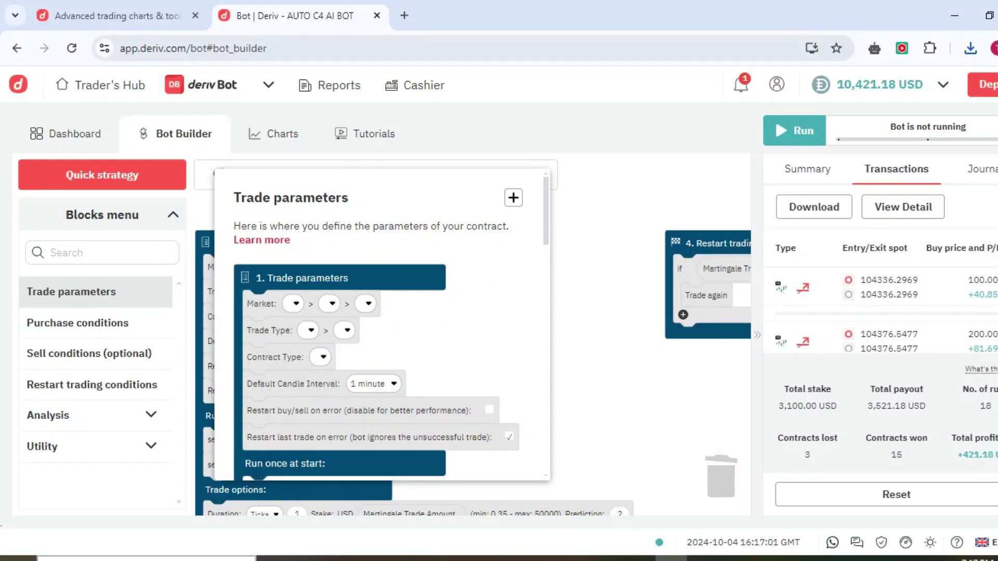
click(78, 323)
click(89, 353)
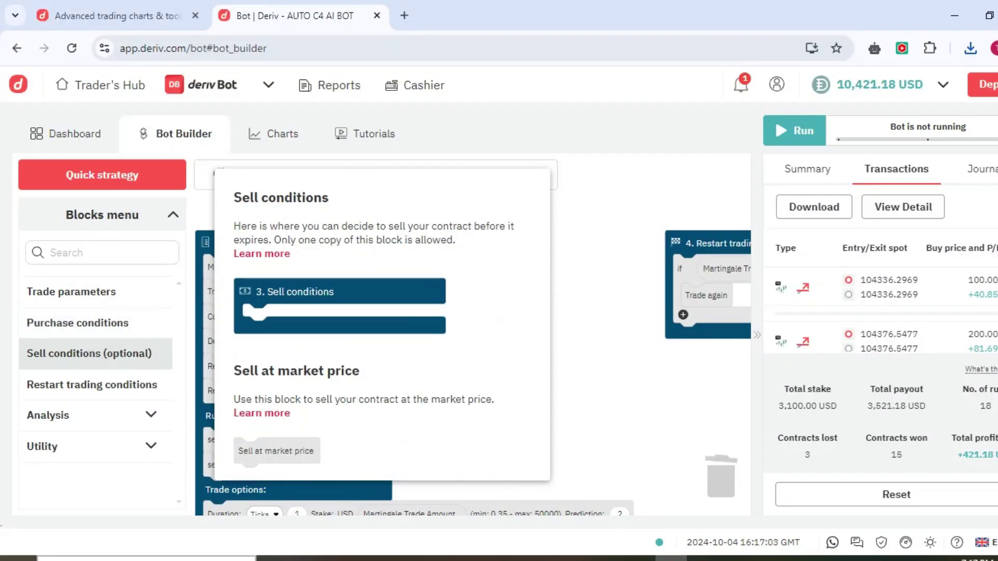
click(91, 384)
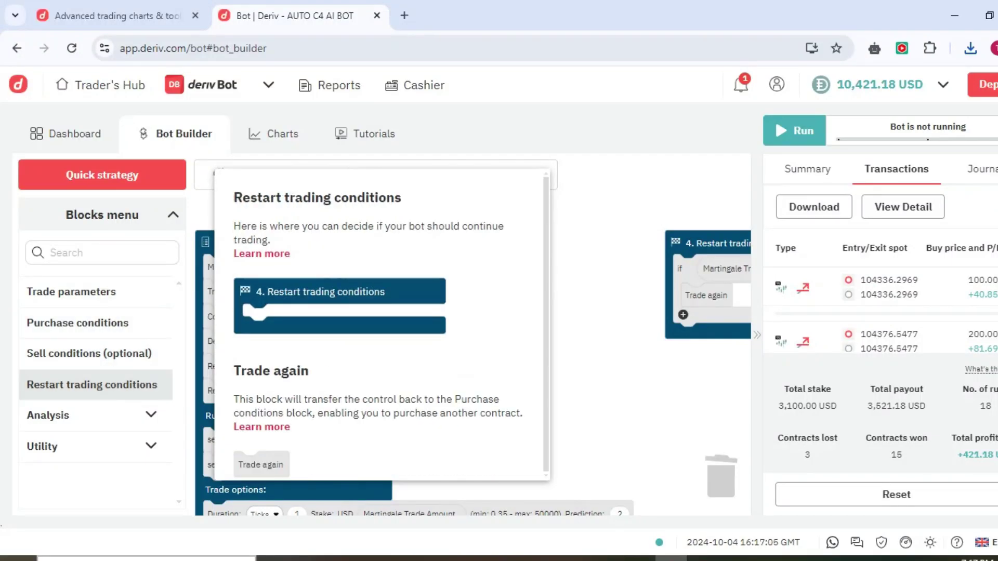
Expand the Analysis block category and examine its Indicators, Contract and Stats blocks.
click(150, 414)
scroll(152, 359, down, 1)
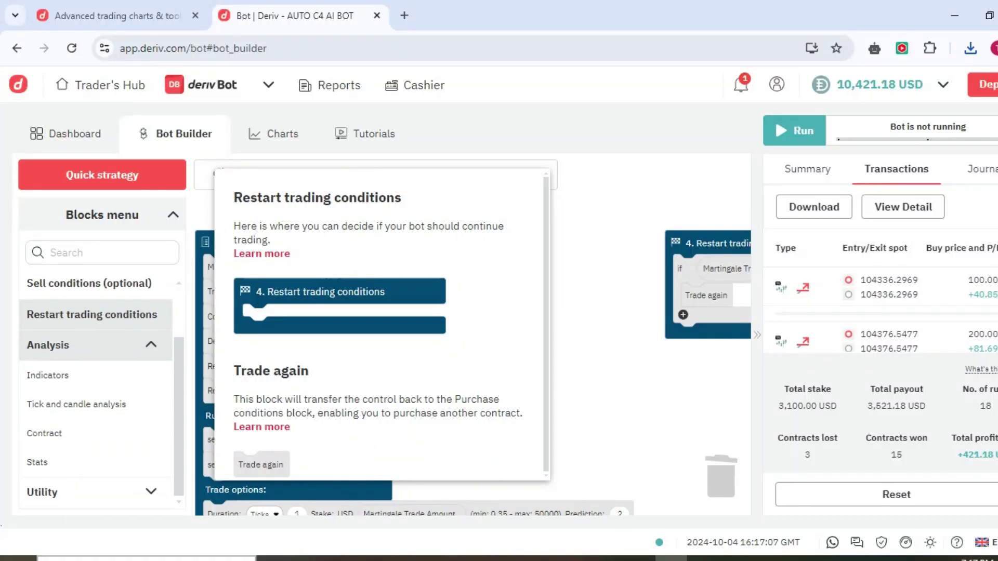
click(94, 434)
click(93, 376)
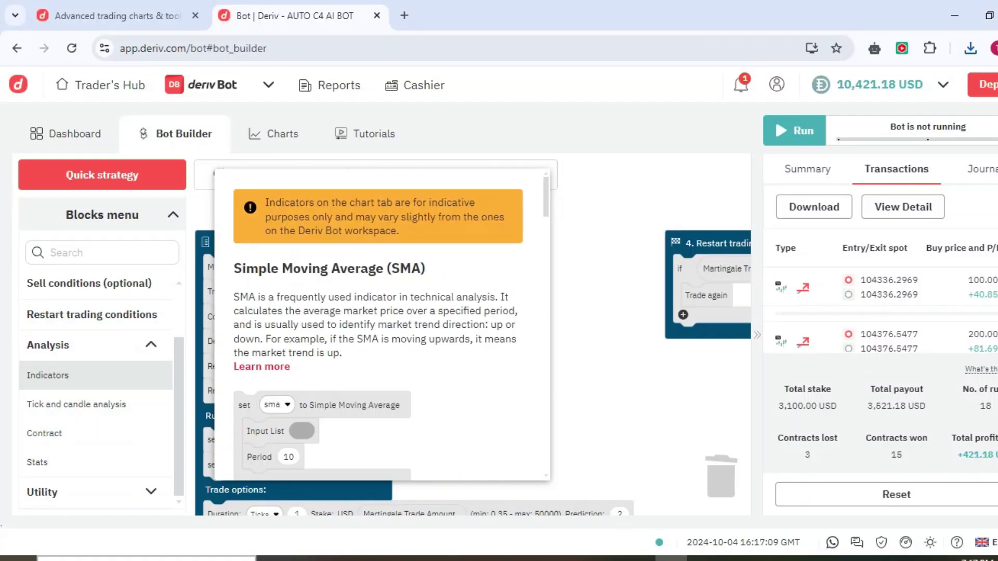
click(93, 376)
click(94, 434)
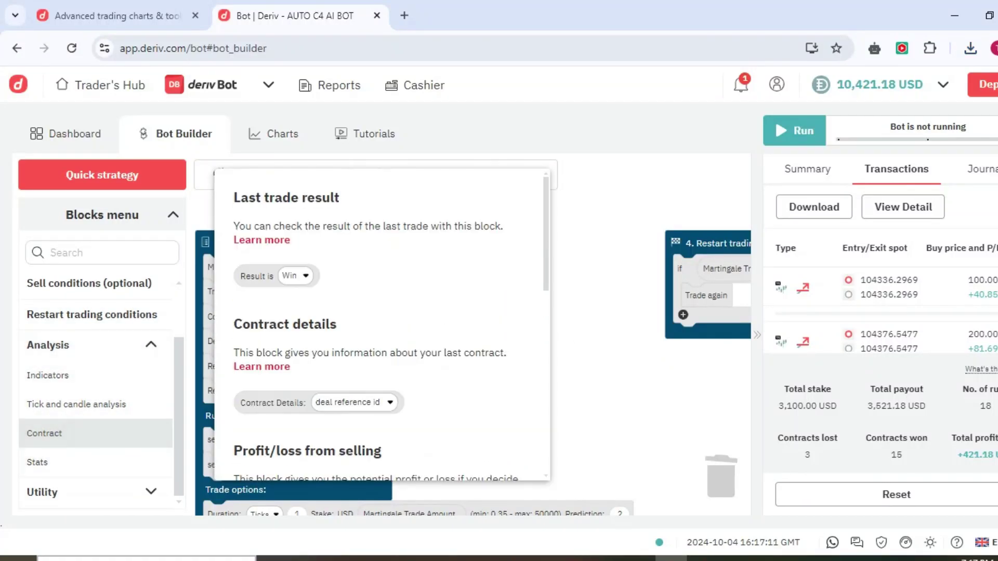
click(94, 463)
scroll(382, 324, down, 1)
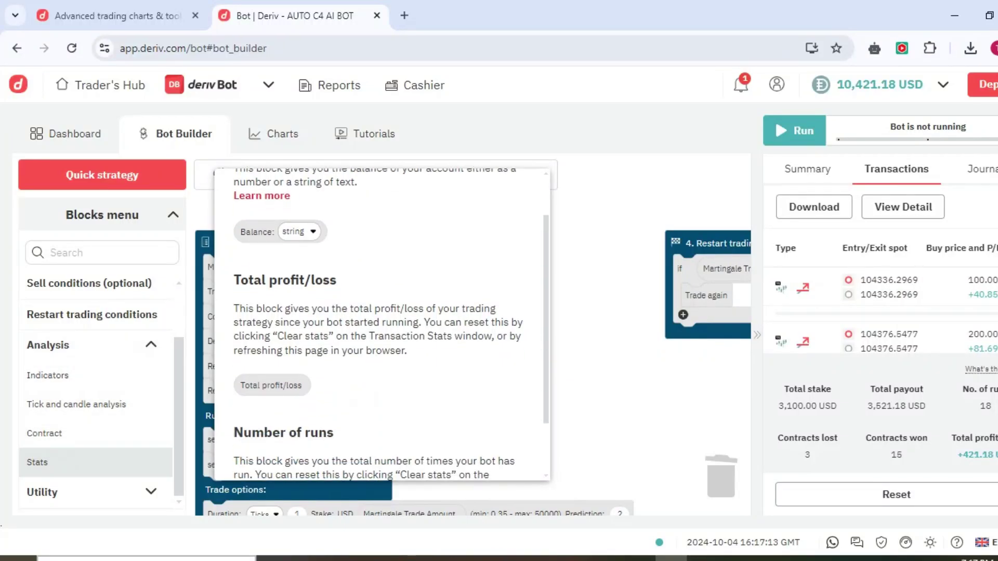
scroll(382, 322, down, 1)
Read through the tick and candle analysis blocks, from Last tick to Market direction.
click(94, 404)
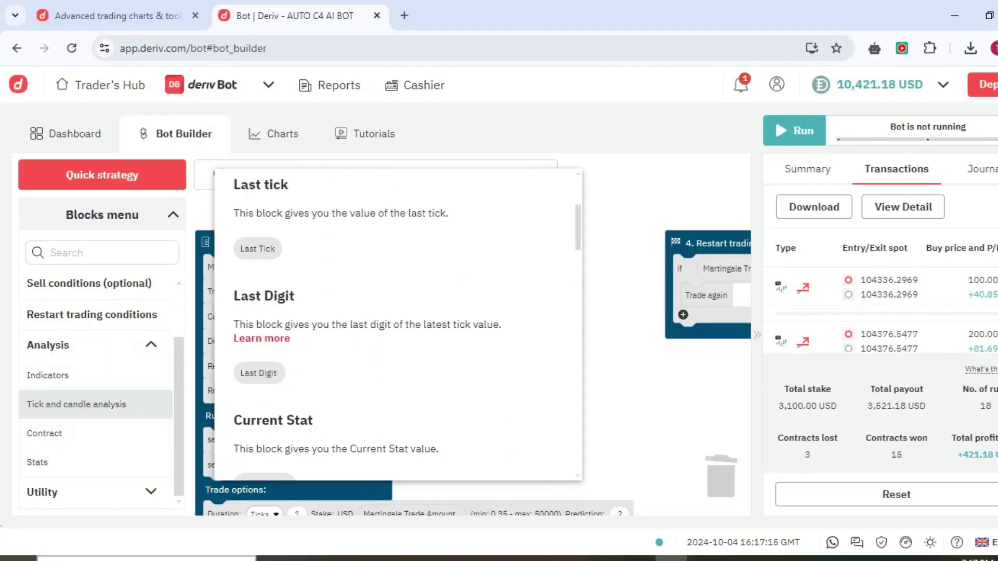
scroll(397, 322, down, 3)
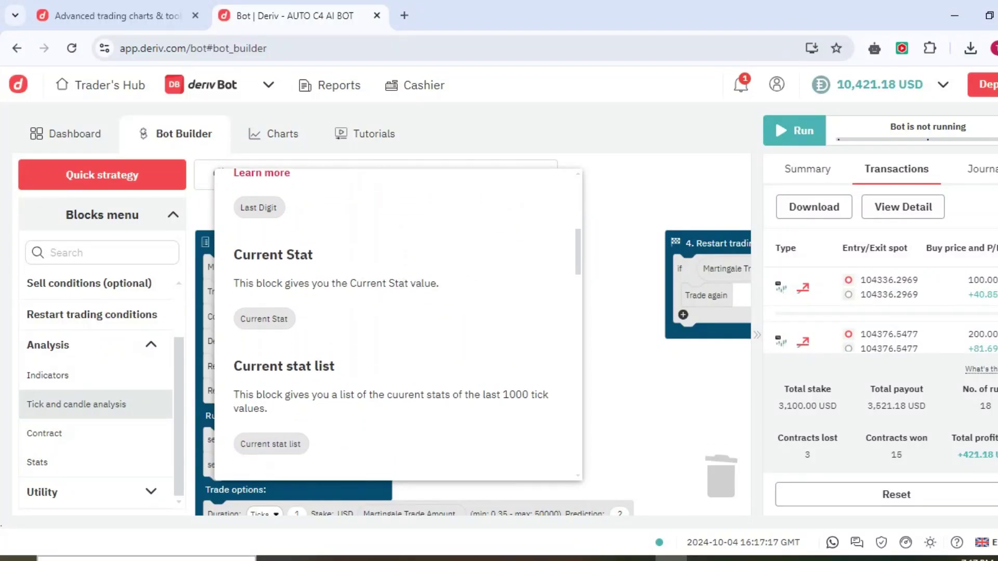
scroll(397, 322, down, 1)
scroll(397, 322, down, 6)
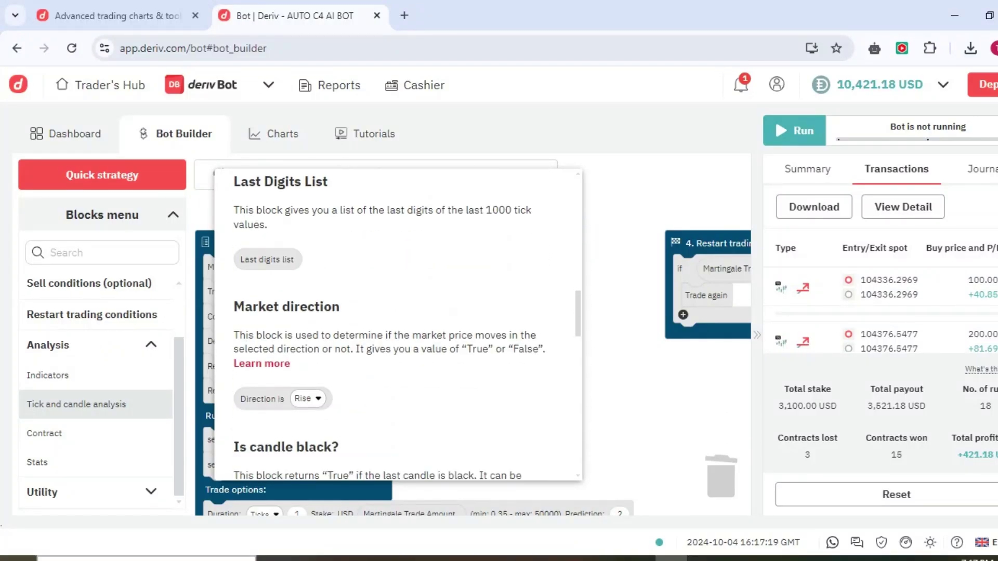
Expand the Utility category, read the indicator blocks from Relative Strength Index to Moving Average Convergence Divergence, and close the block list.
click(94, 493)
click(62, 375)
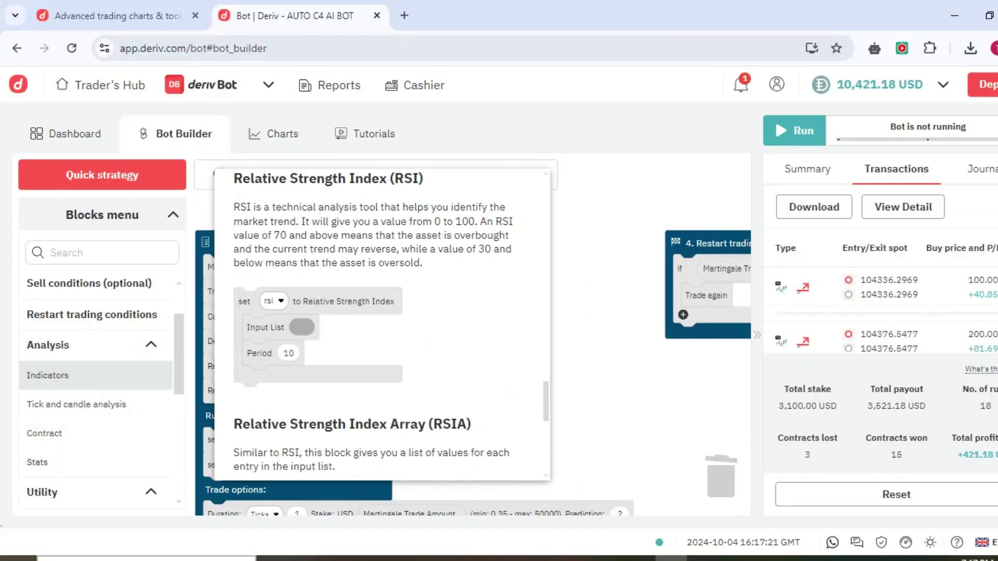
scroll(382, 322, down, 2)
scroll(382, 322, up, 2)
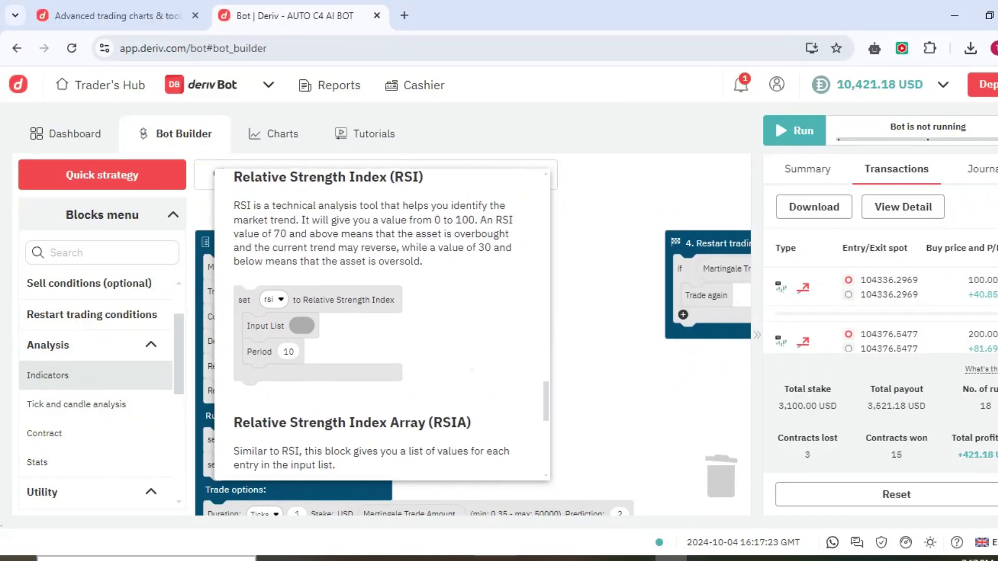
scroll(382, 322, down, 1)
scroll(382, 323, down, 5)
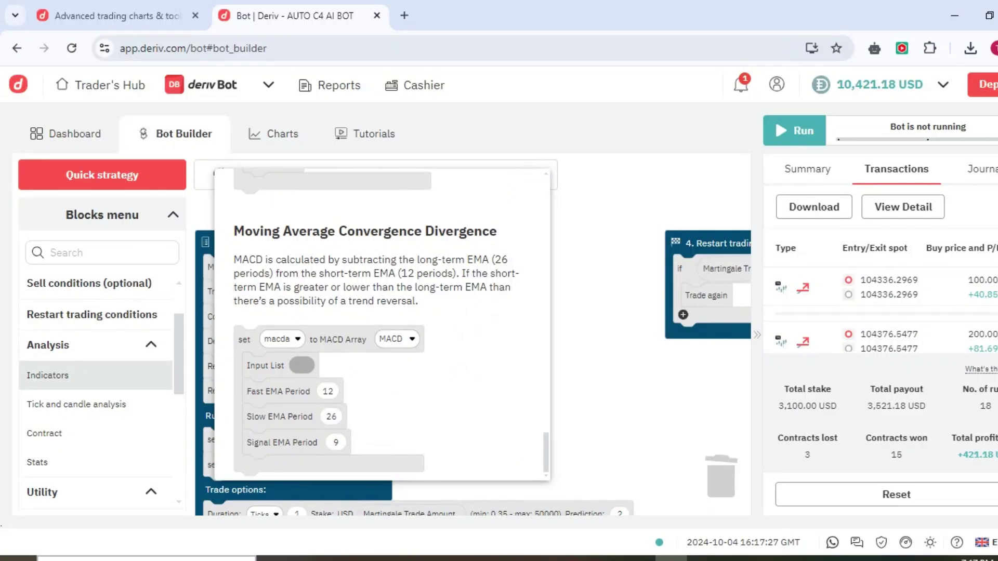
click(592, 350)
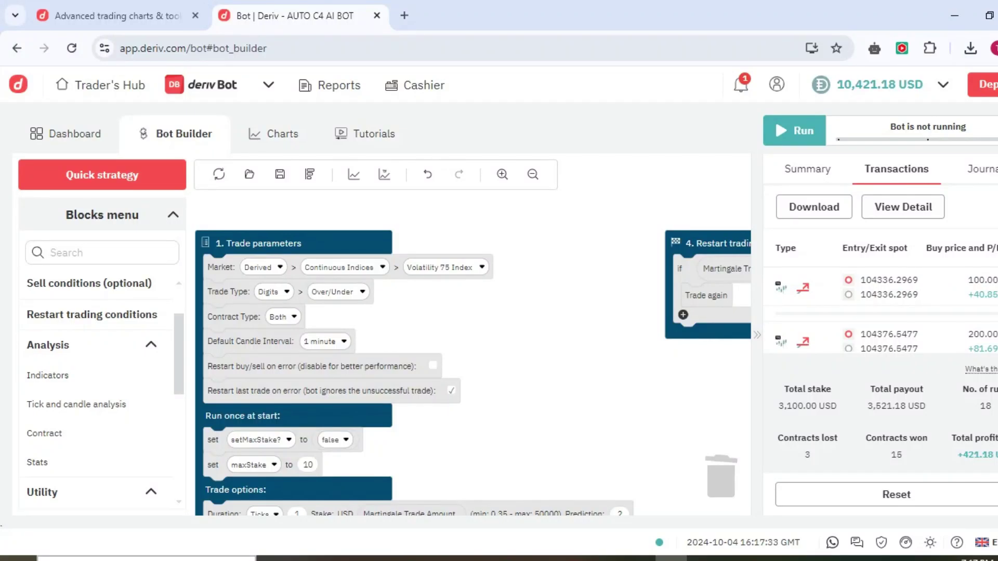
Review the strategy's trade options and the Dashboard's saved bots, opening and closing the Quick Strategy templates from both places.
drag(567, 422, 578, 366)
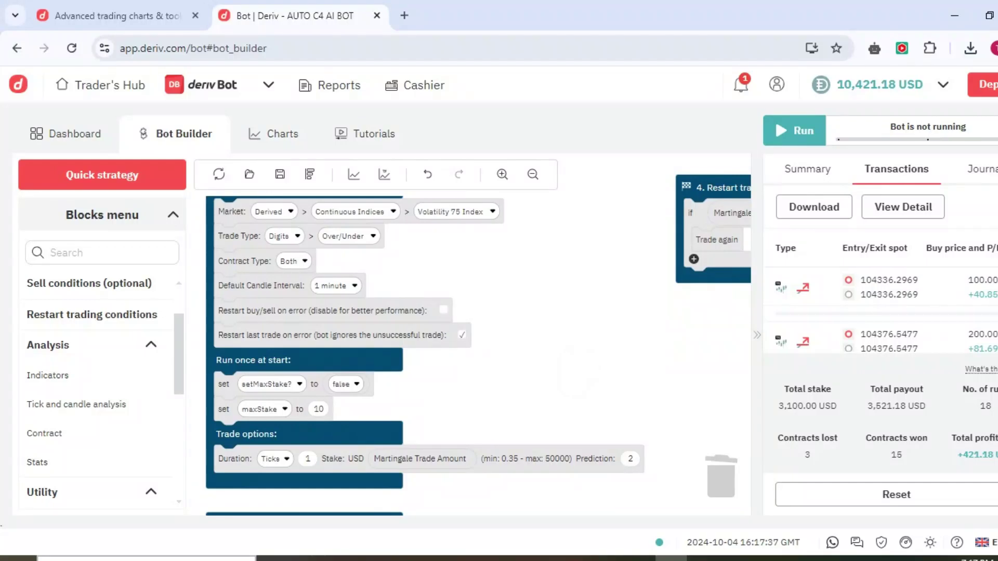
click(109, 175)
click(772, 120)
click(75, 134)
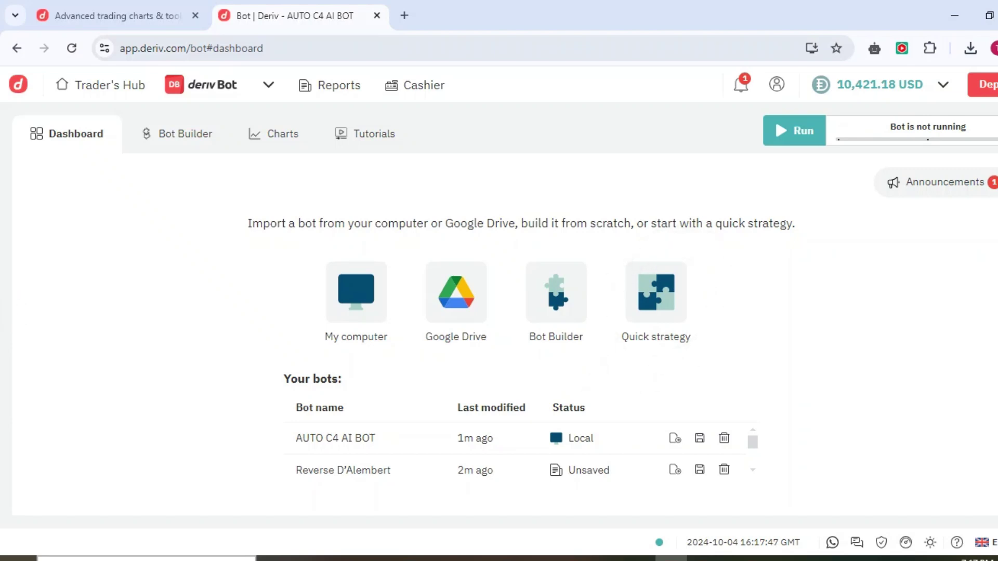
click(656, 293)
click(770, 120)
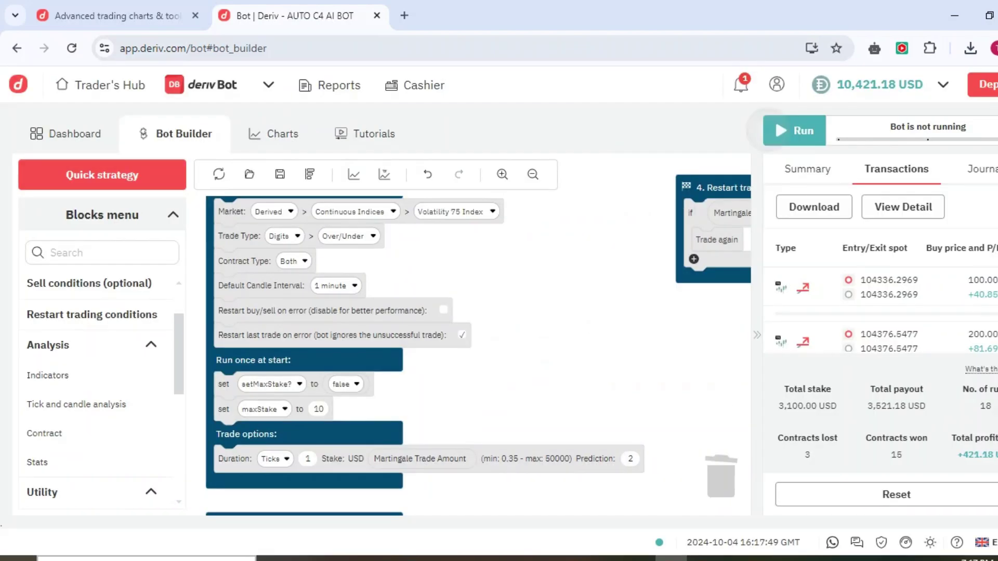